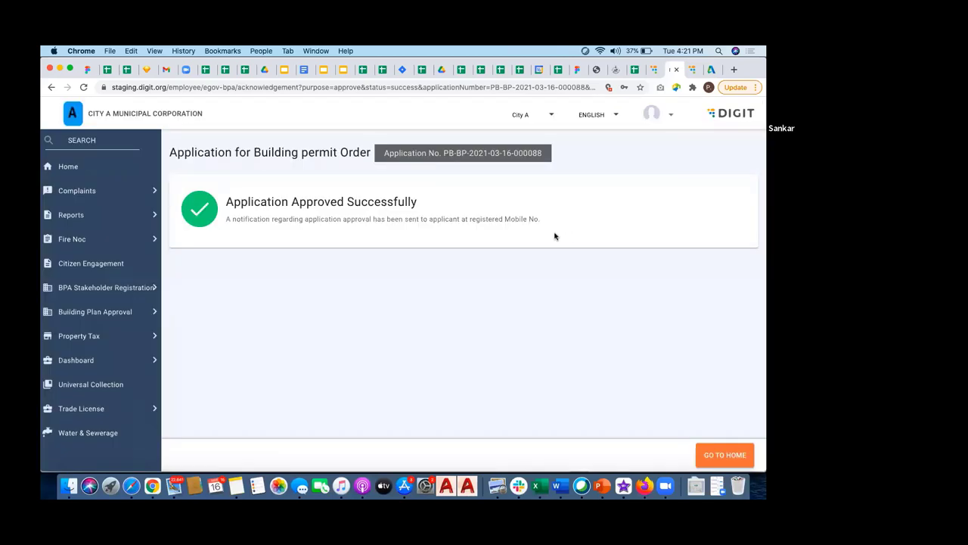
Open the Pending Sanction Fee Payment application from My Applications in Building Plan Approval.
left_click(653, 71)
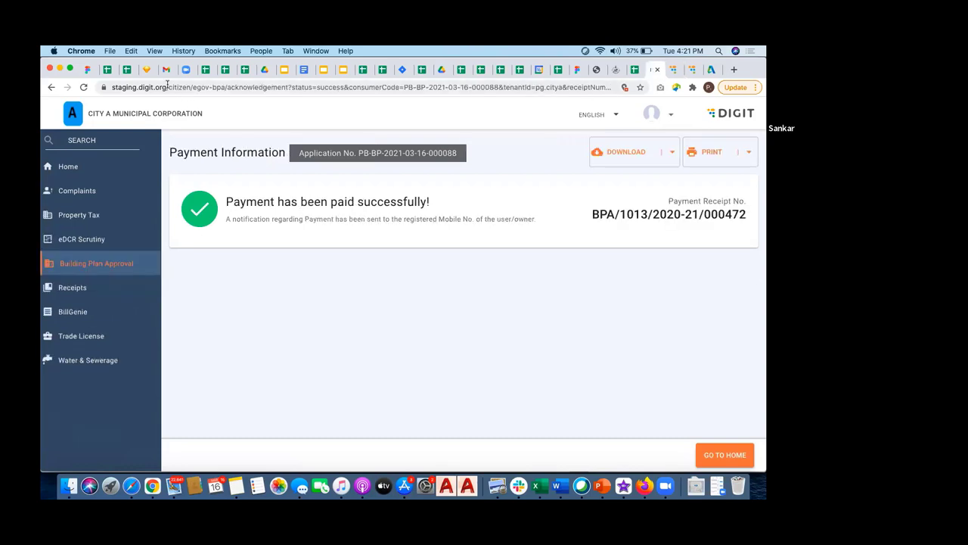
left_click(86, 267)
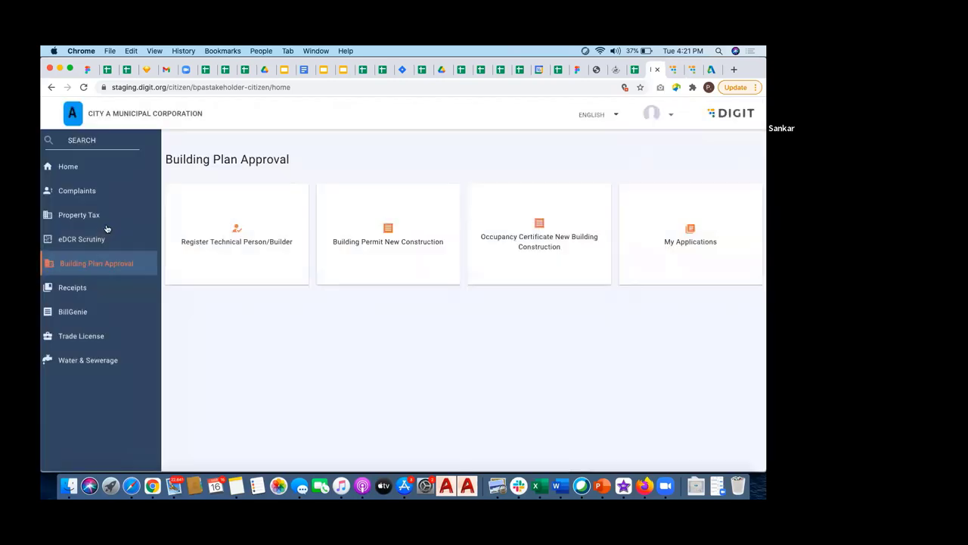
left_click(701, 231)
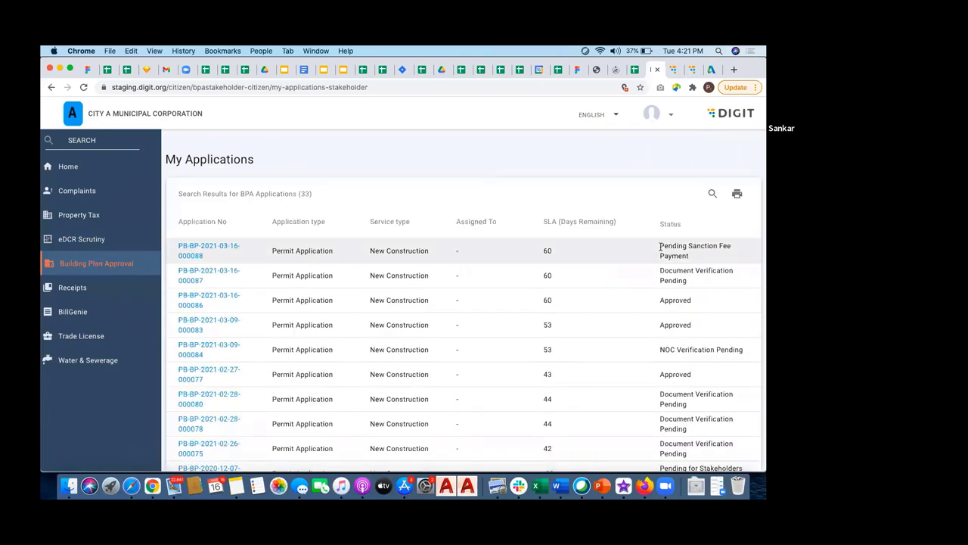
left_click_drag(660, 246, 726, 257)
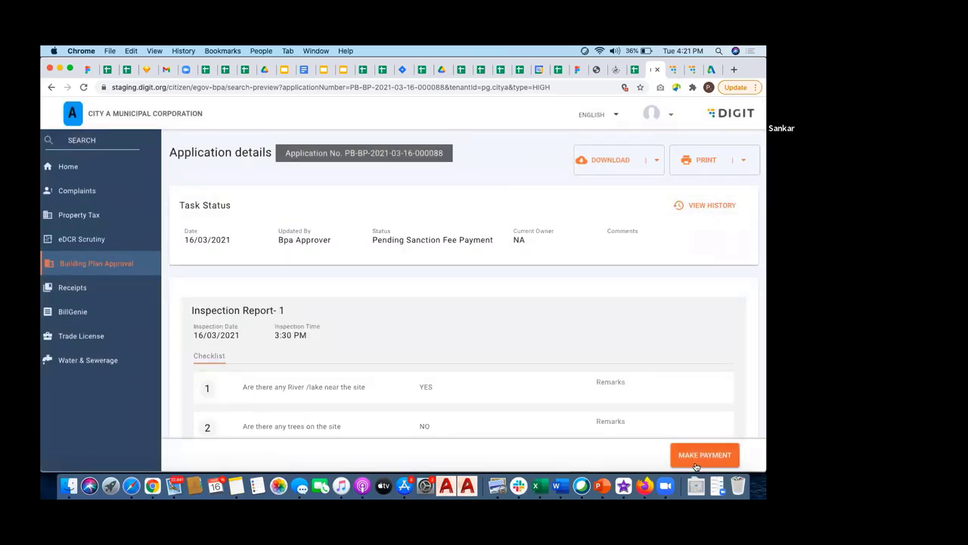
Bring up the sanction fee payment page and check its Rs 500 total.
left_click(696, 463)
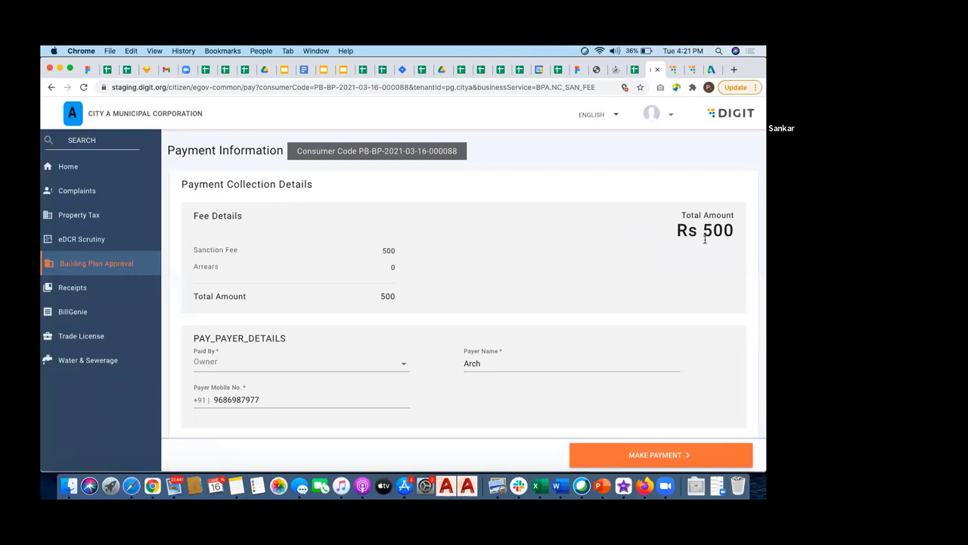
left_click_drag(677, 230, 739, 235)
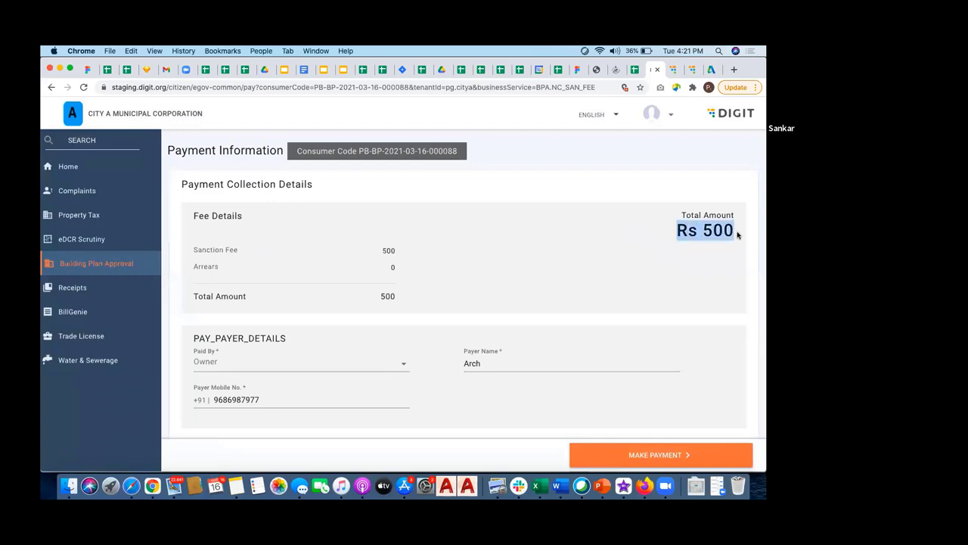
left_click(598, 183)
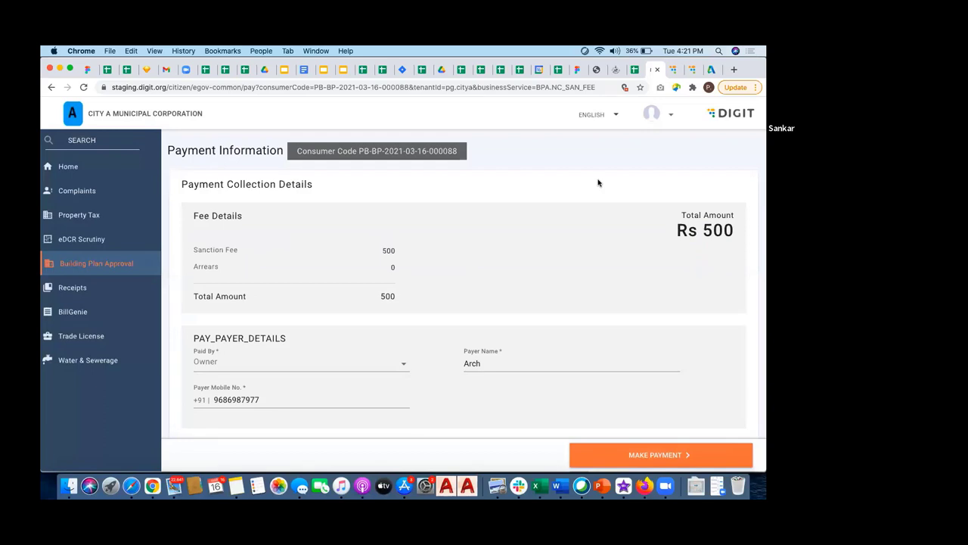
Pay the Rs 500 fee with the saved test Mastercard and confirm on the ACS Emulator.
left_click(645, 463)
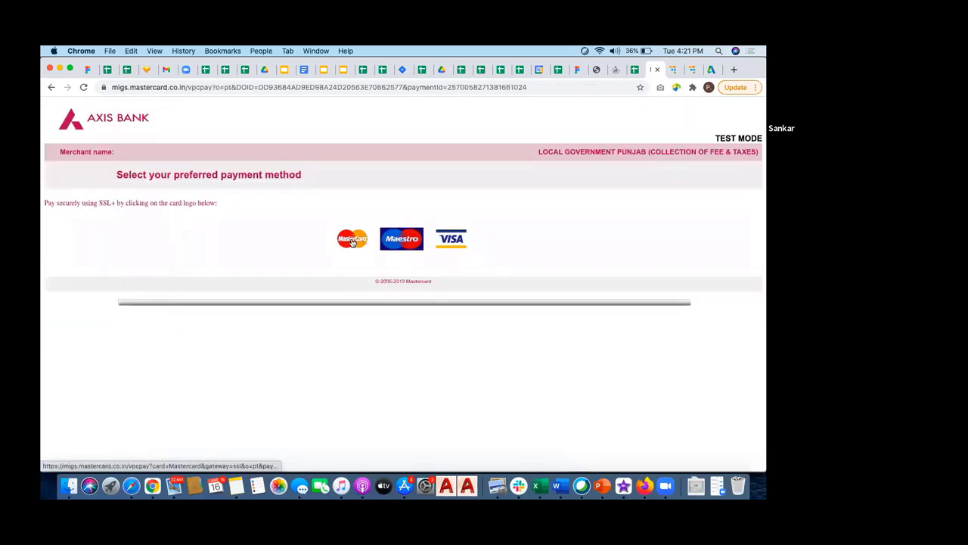
left_click(351, 240)
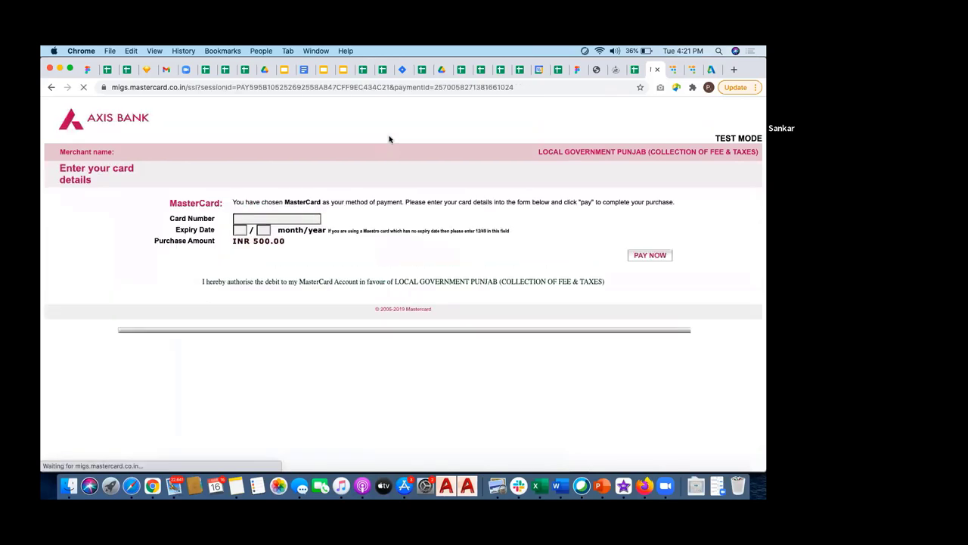
left_click(289, 222)
left_click(289, 236)
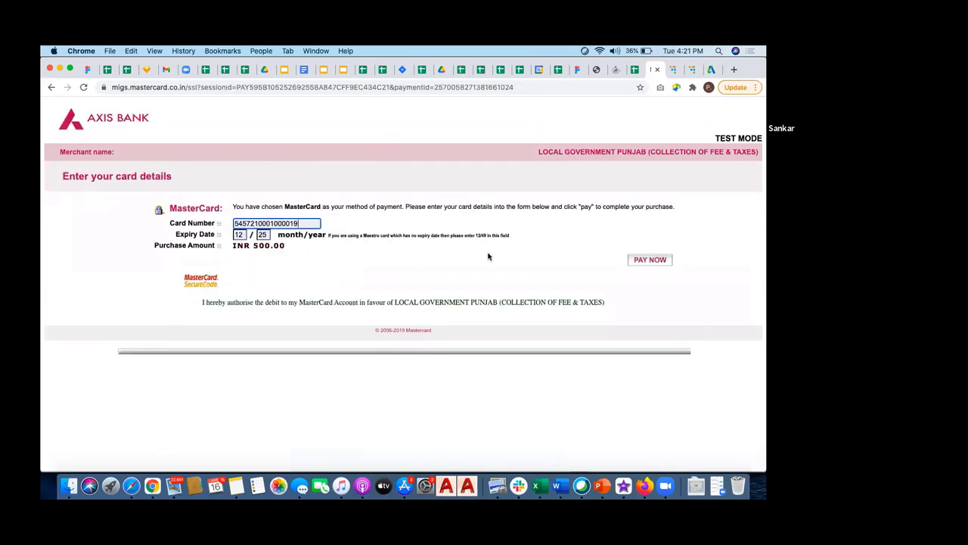
left_click(645, 260)
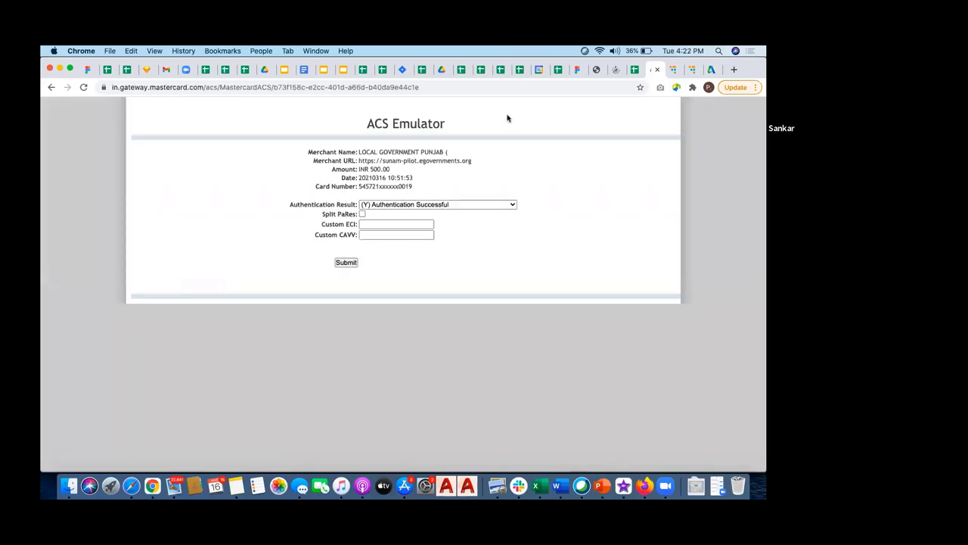
left_click(346, 263)
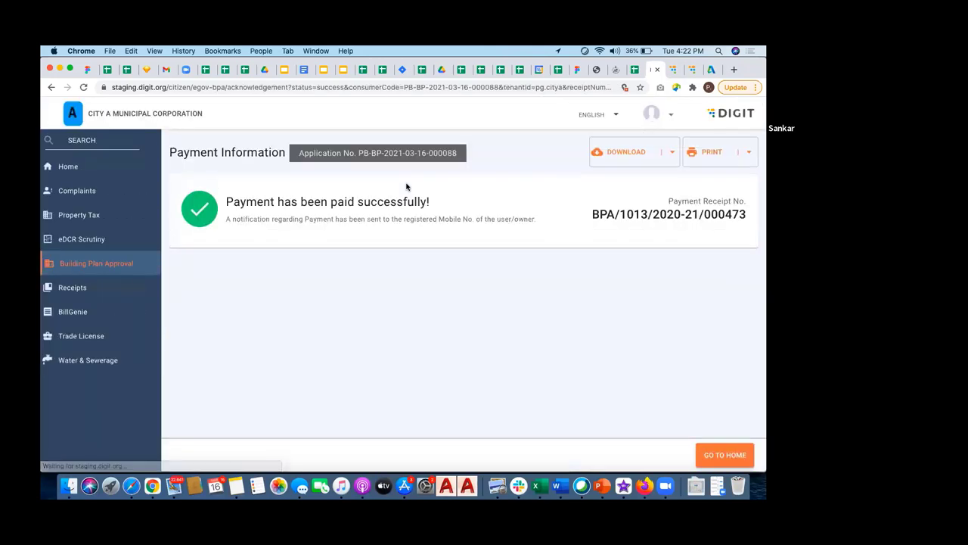
Show the DOWNLOAD options on the Payment Information page to get the Permit Order.
left_click(669, 151)
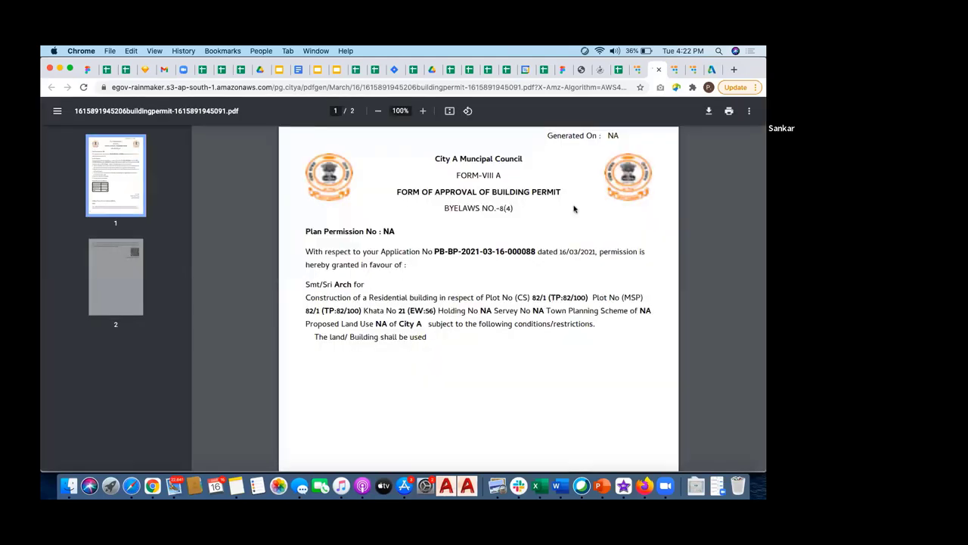
scroll(473, 285, "down", 5)
scroll(473, 285, "up", 5)
scroll(399, 257, "down", 1)
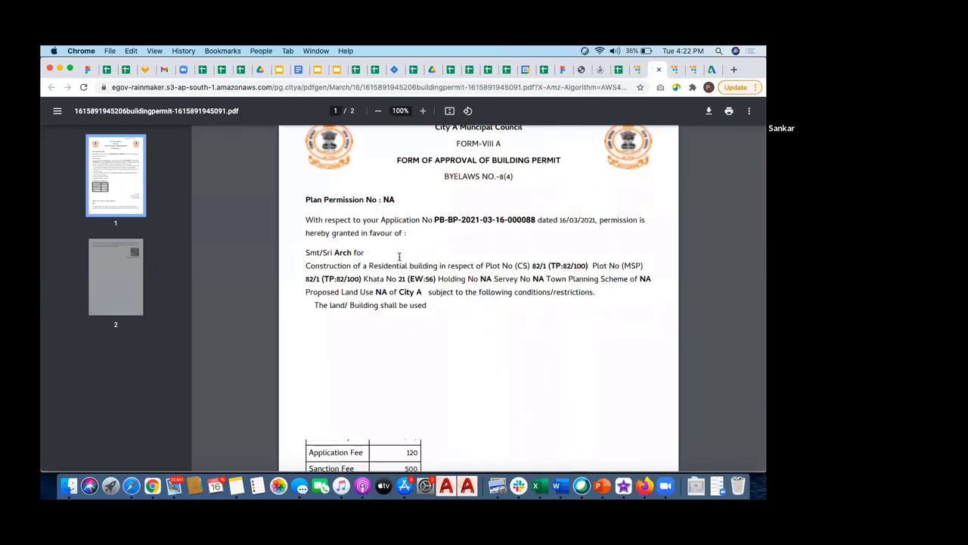
scroll(400, 257, "down", 2)
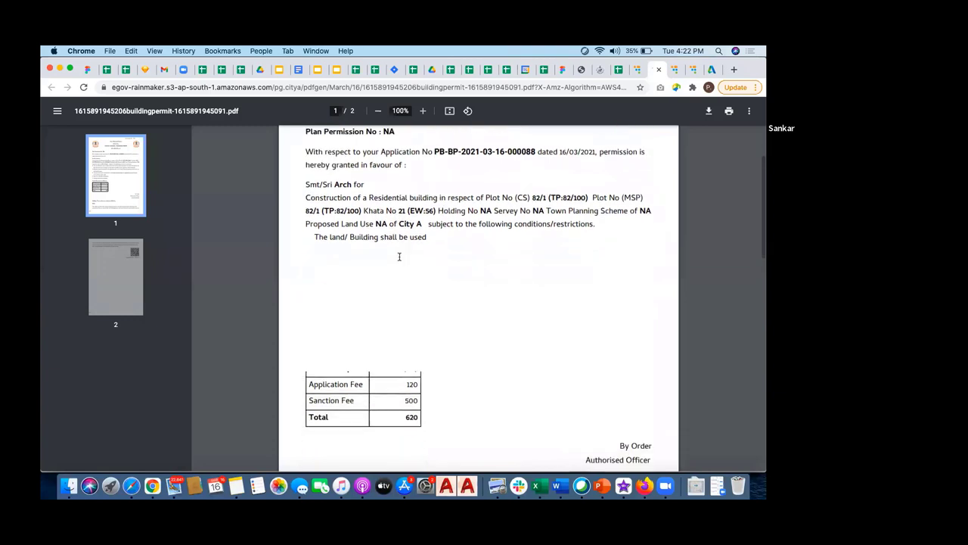
scroll(447, 240, "up", 3)
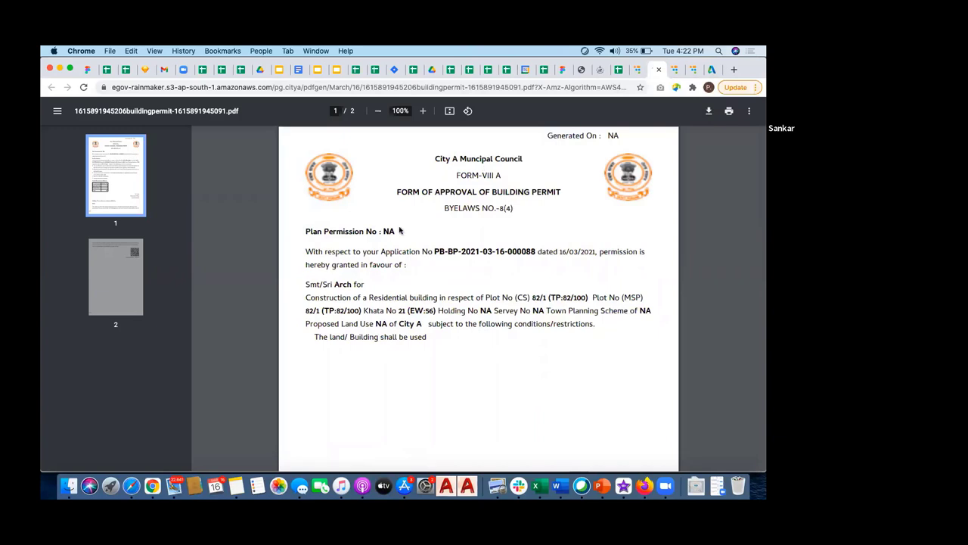
double_click(423, 231)
scroll(469, 216, "down", 7)
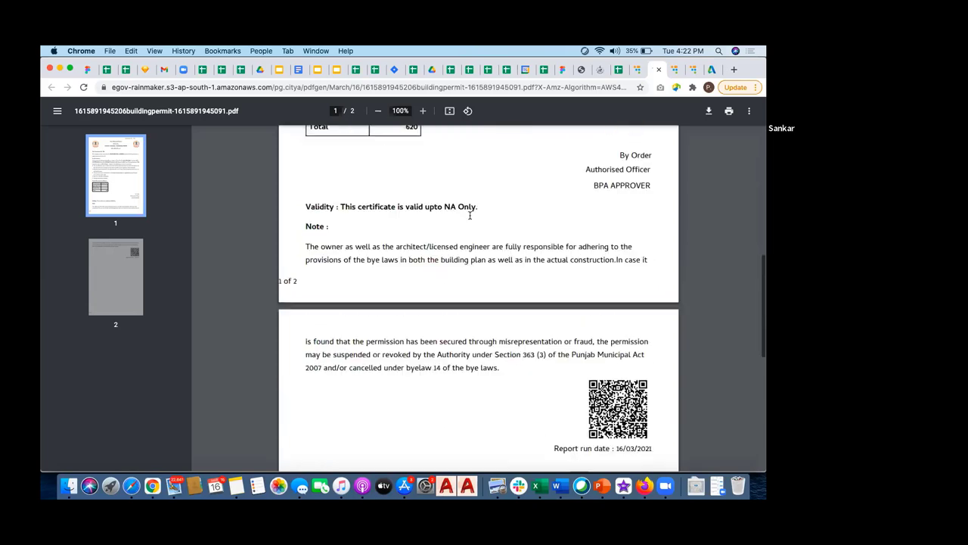
scroll(513, 138, "up", 3)
scroll(513, 139, "up", 8)
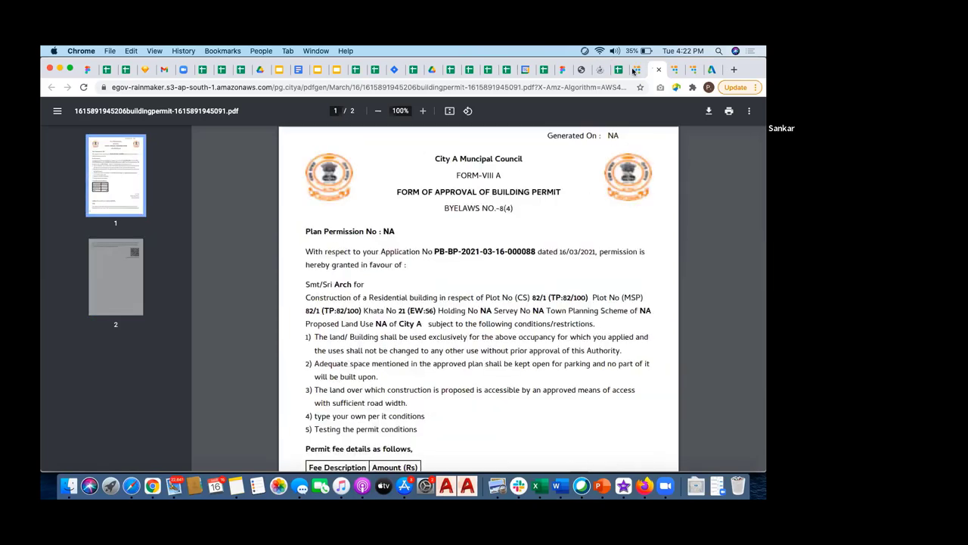
left_click(636, 68)
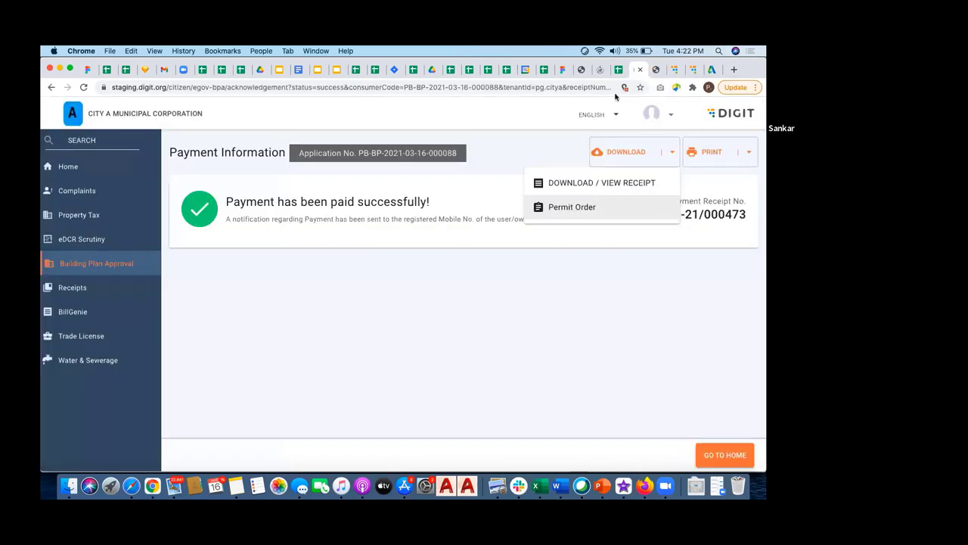
left_click(558, 286)
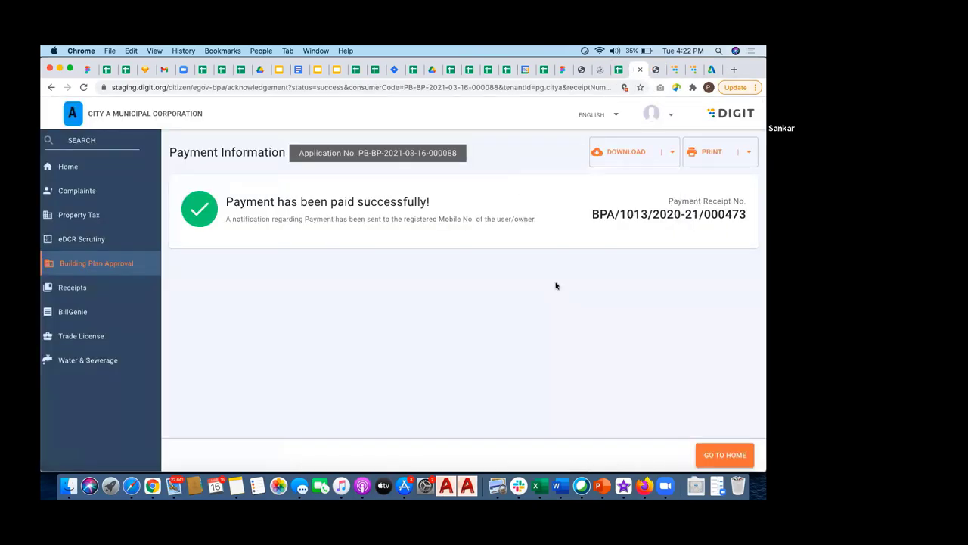
left_click(655, 69)
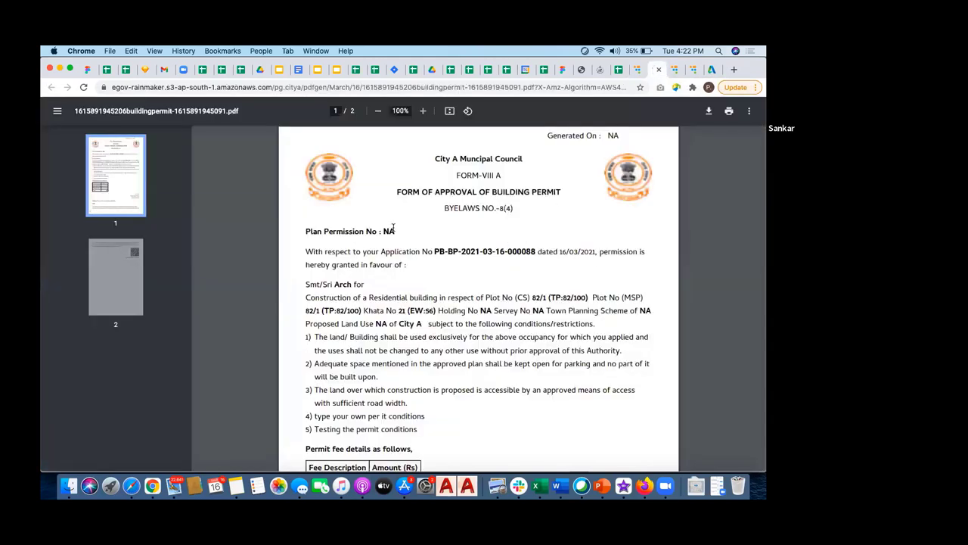
left_click(635, 69)
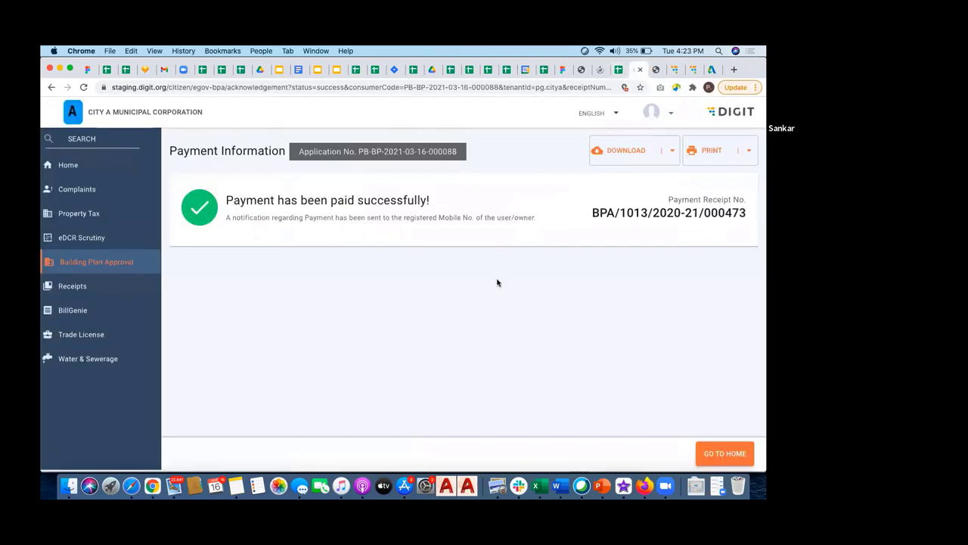
left_click(652, 71)
scroll(375, 302, "down", 2)
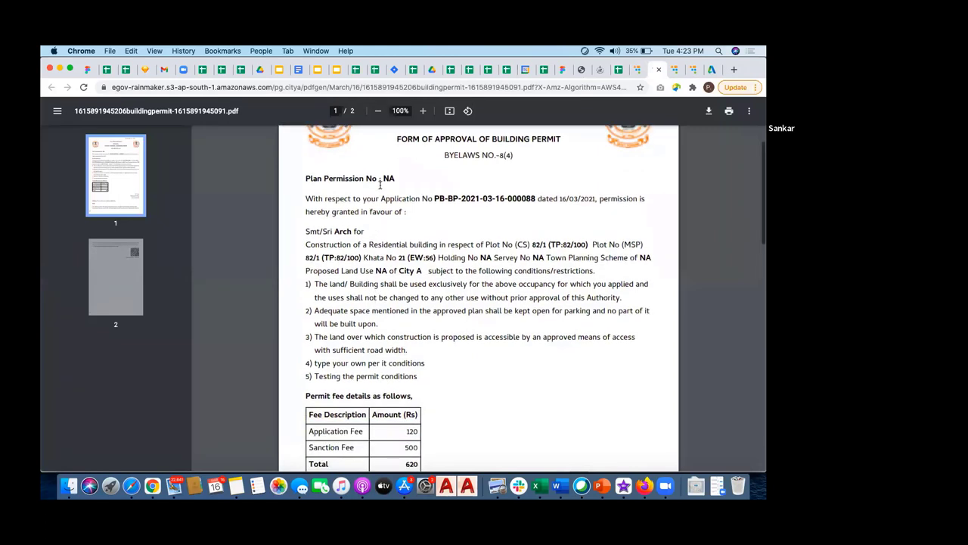
left_click_drag(407, 178, 435, 178)
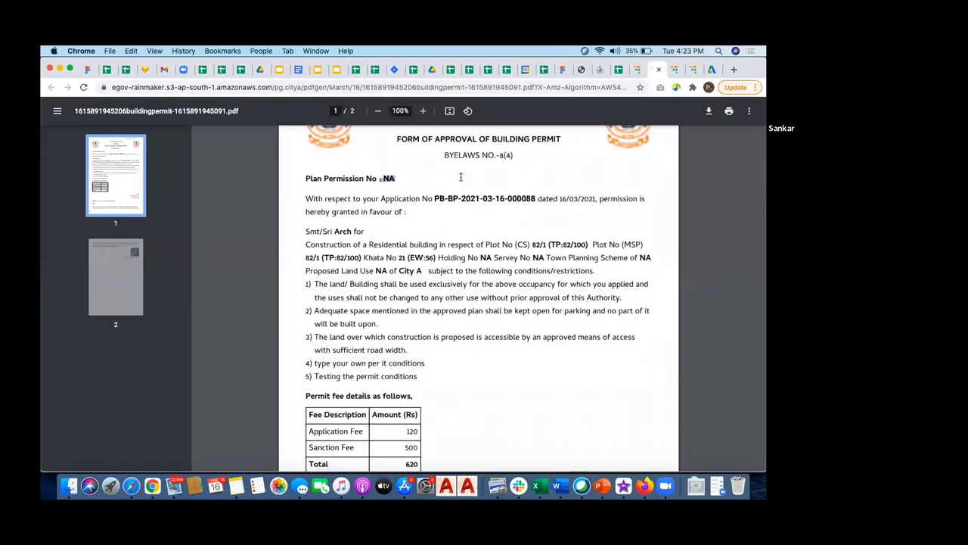
left_click(460, 177)
Save the permit order PDF to Downloads under the name withoutno.pdf.
left_click(706, 112)
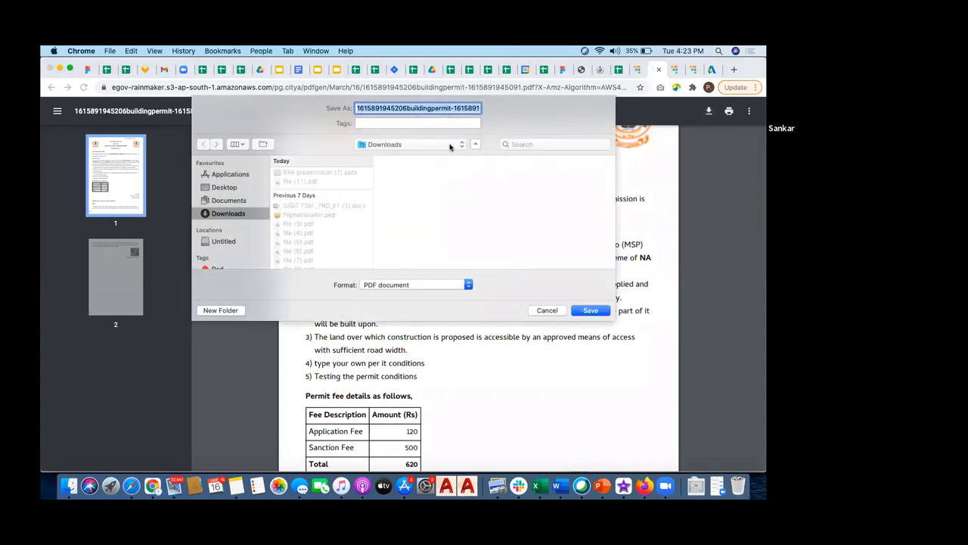
type("withoutno")
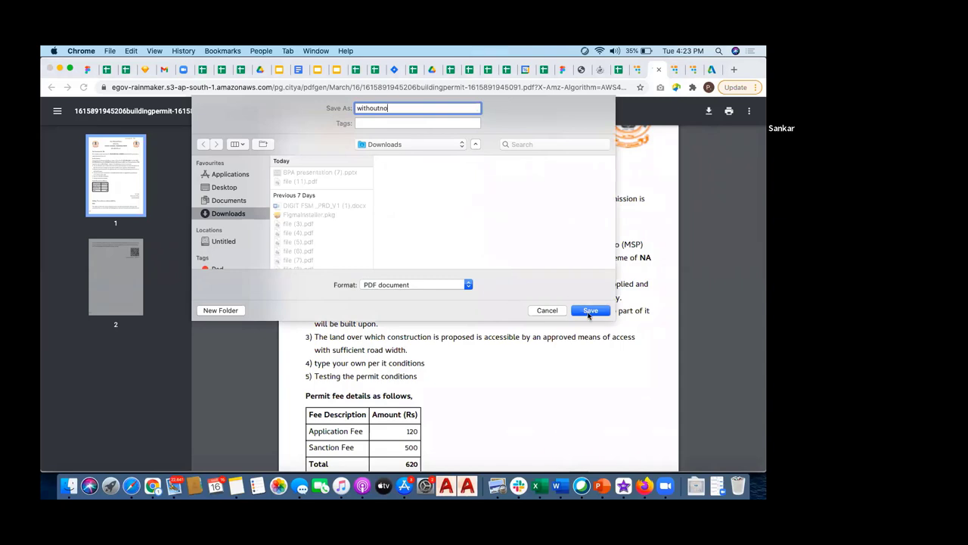
left_click(590, 310)
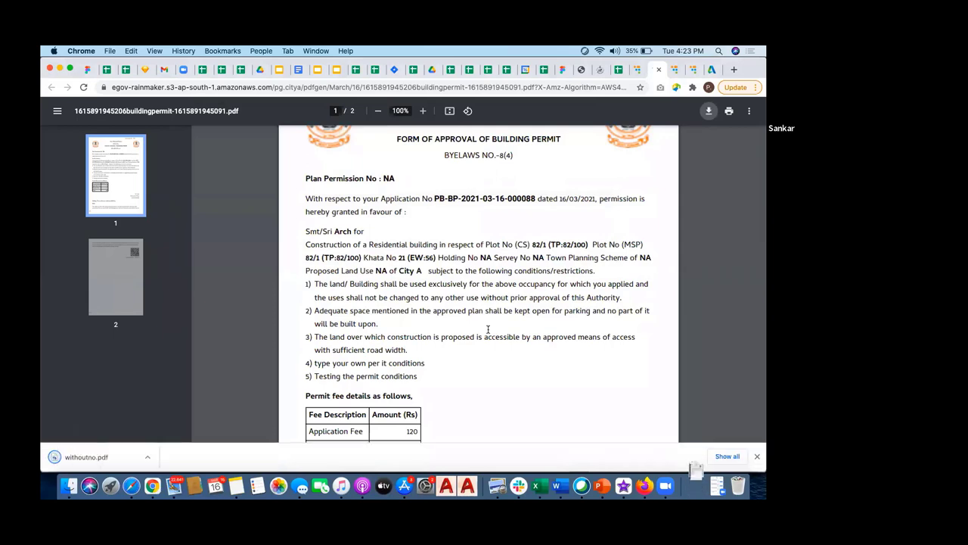
scroll(424, 250, "down", 2)
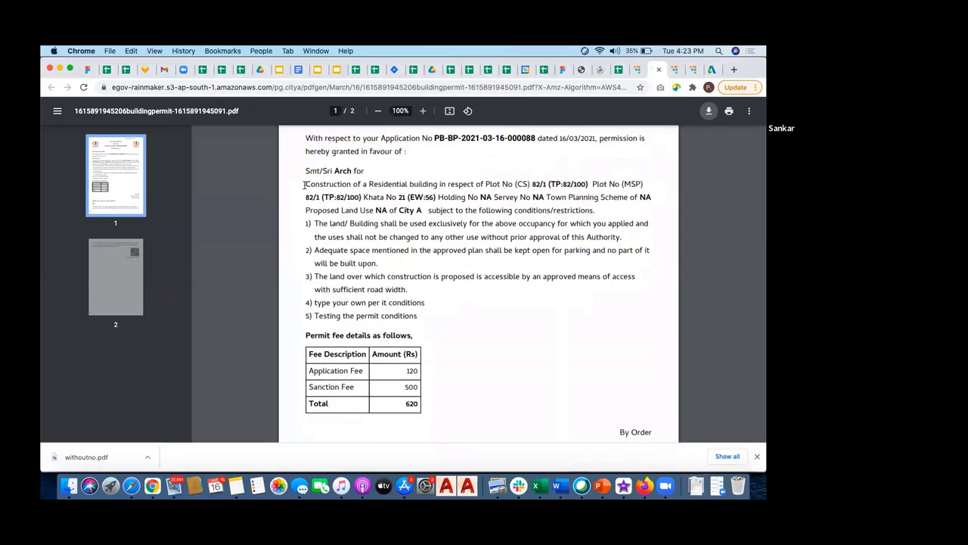
left_click_drag(305, 185, 589, 196)
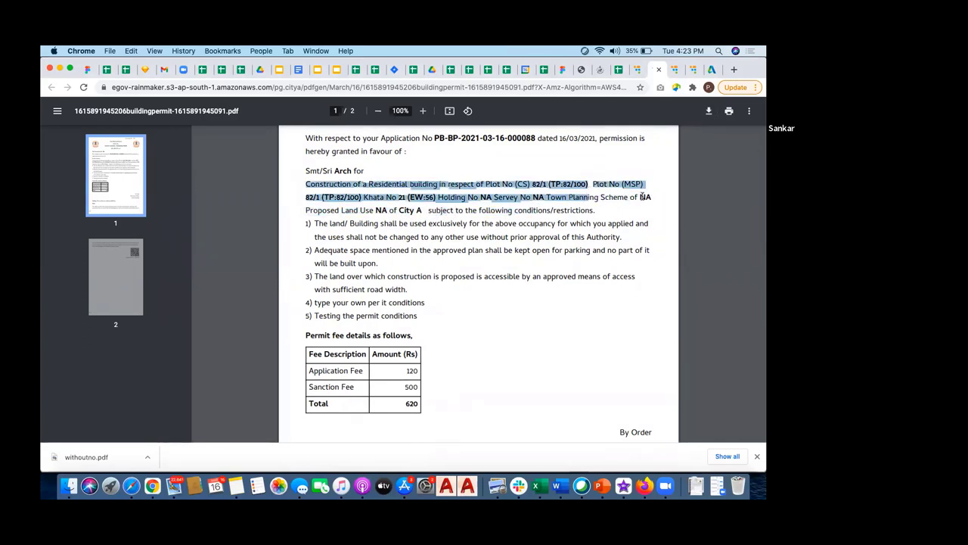
left_click(643, 197)
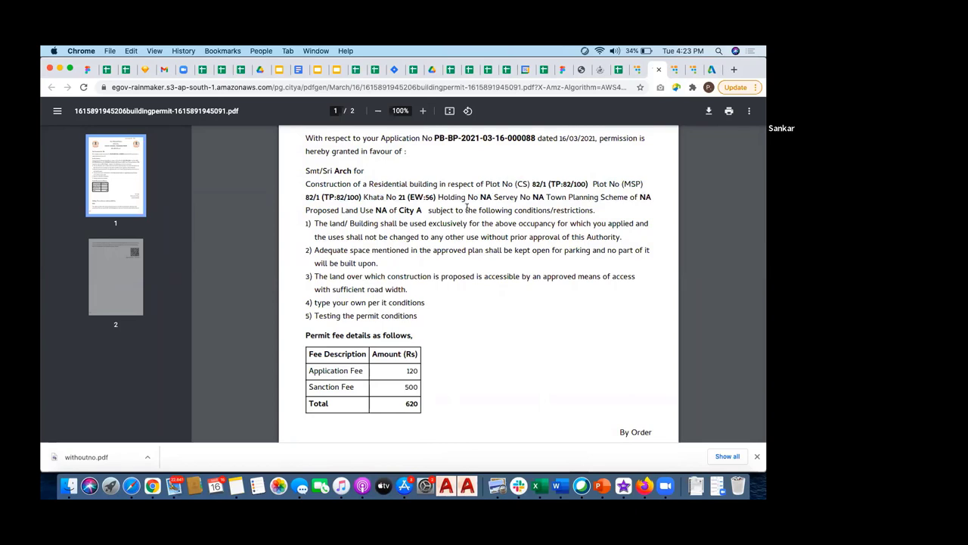
scroll(467, 206, "down", 2)
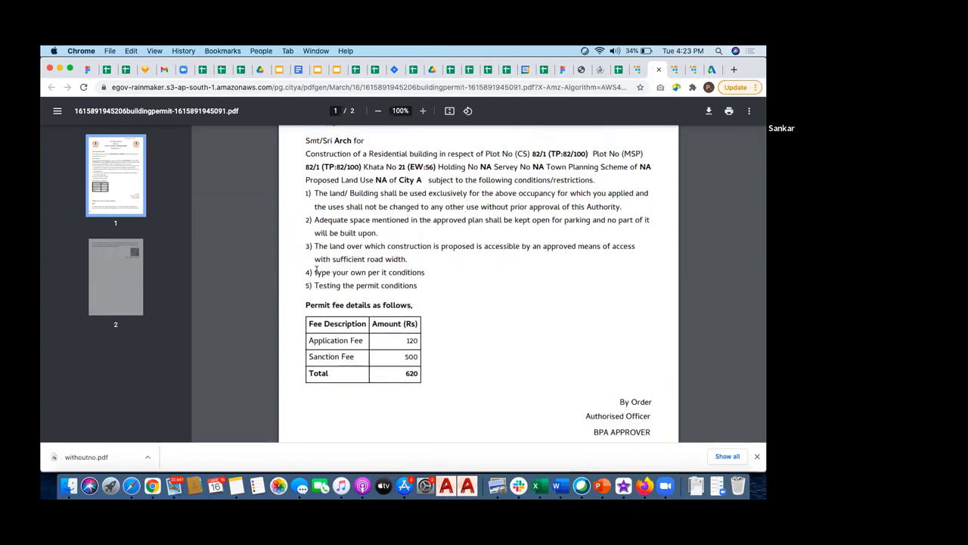
left_click_drag(308, 271, 423, 285)
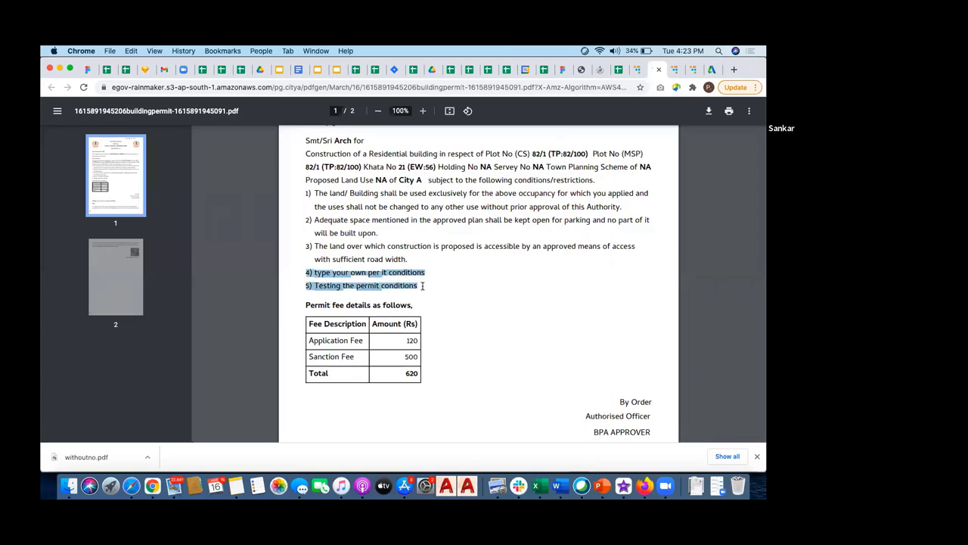
left_click(428, 287)
scroll(428, 286, "down", 5)
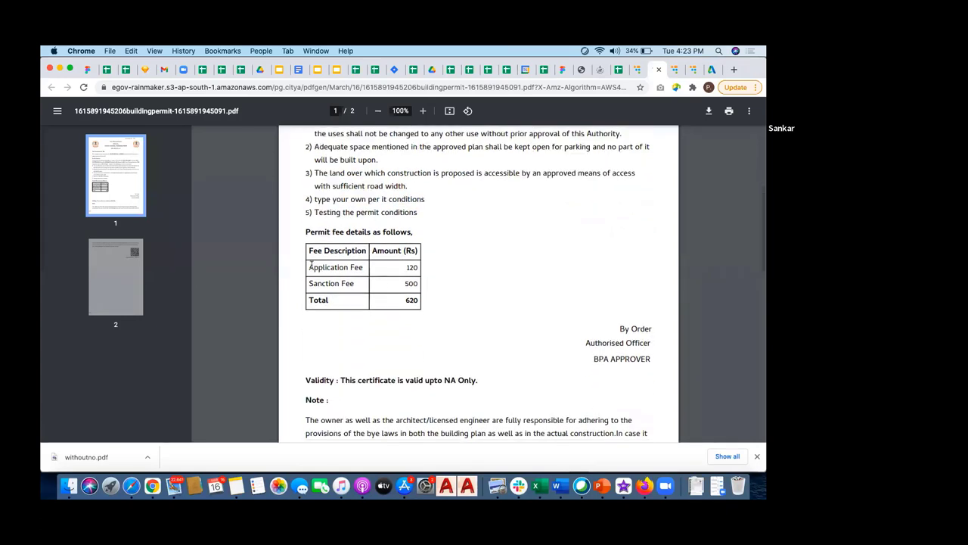
left_click_drag(310, 264, 408, 300)
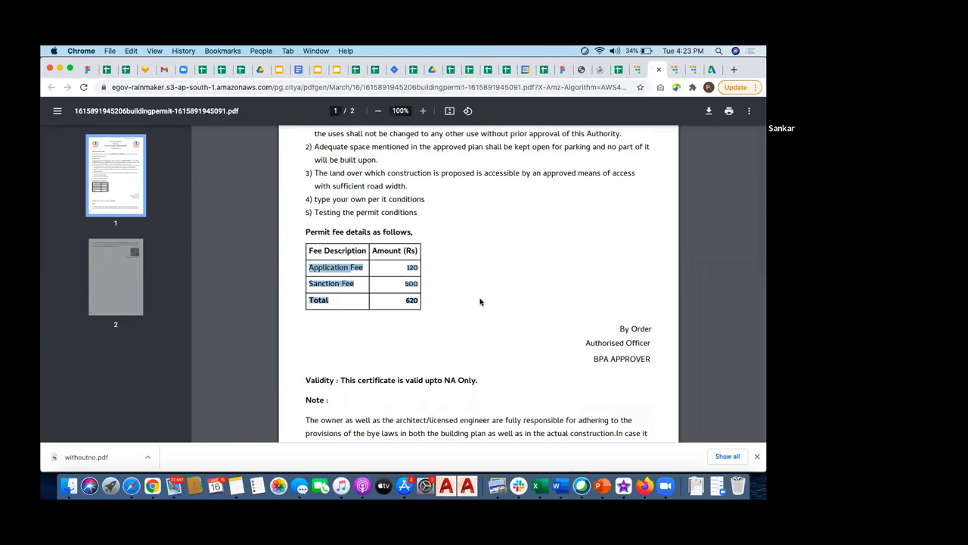
scroll(499, 306, "down", 6)
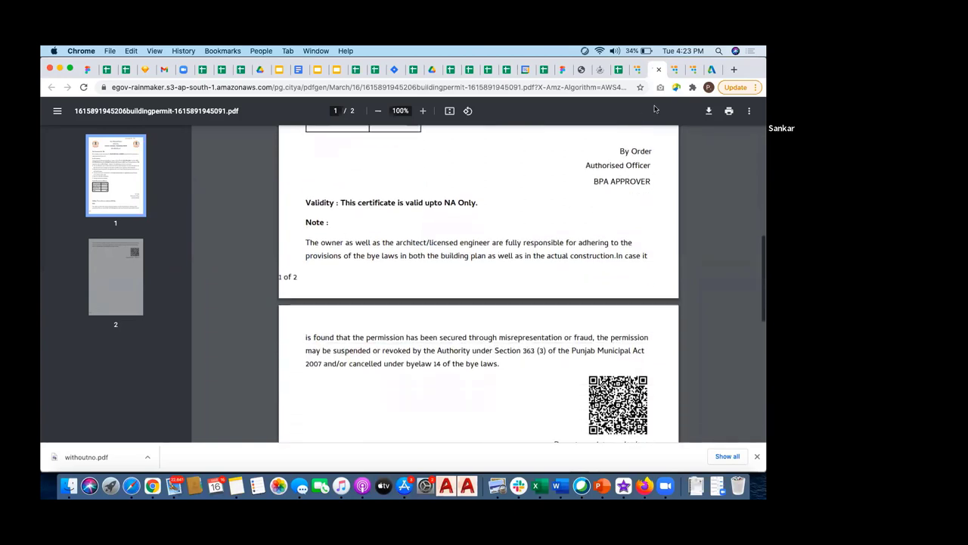
scroll(583, 275, "down", 4)
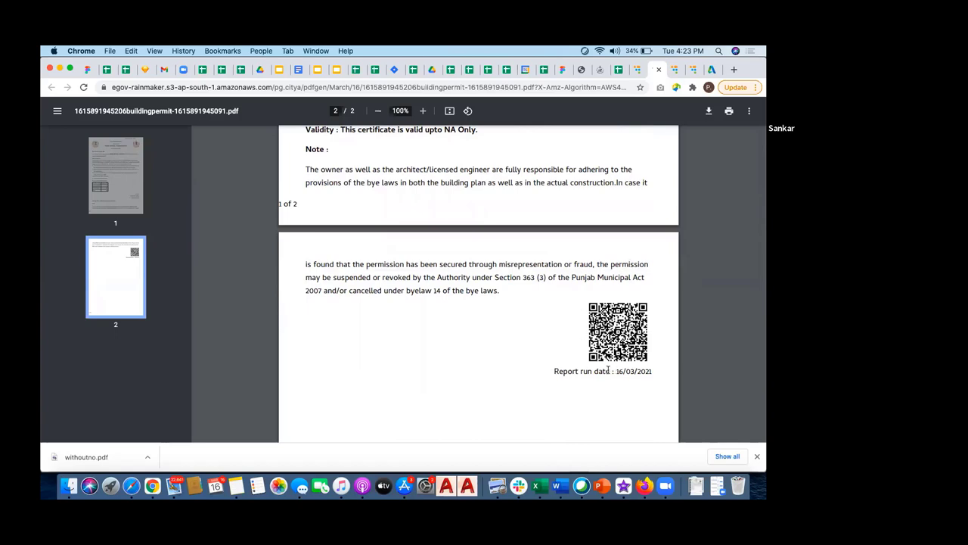
left_click_drag(582, 369, 656, 366)
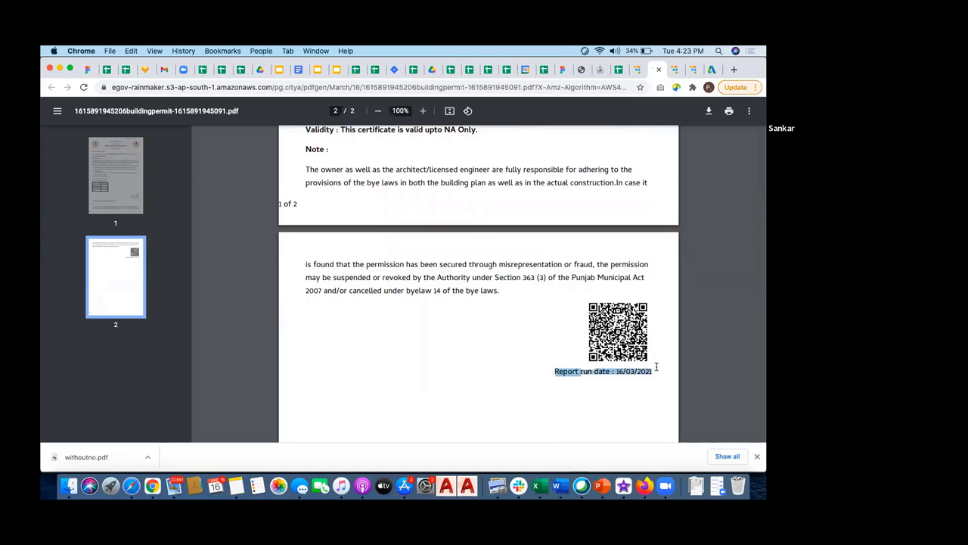
left_click(541, 312)
scroll(540, 313, "up", 10)
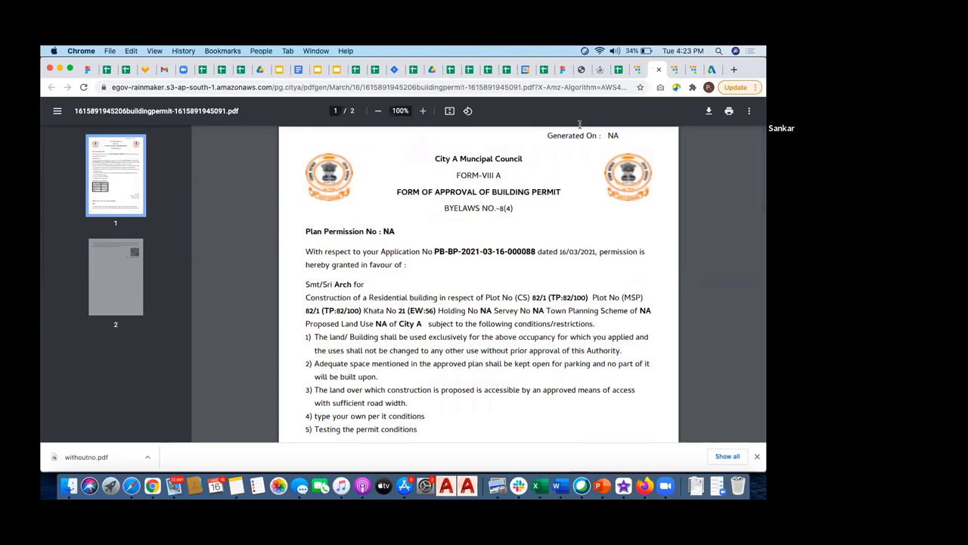
Log out of mSeva from the profile menu and continue in English.
left_click(637, 69)
left_click(670, 114)
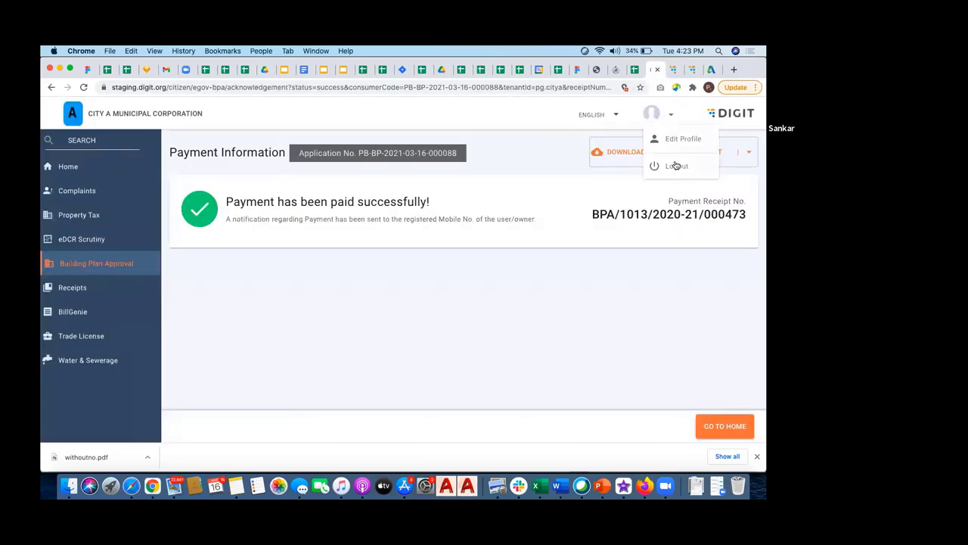
left_click(676, 166)
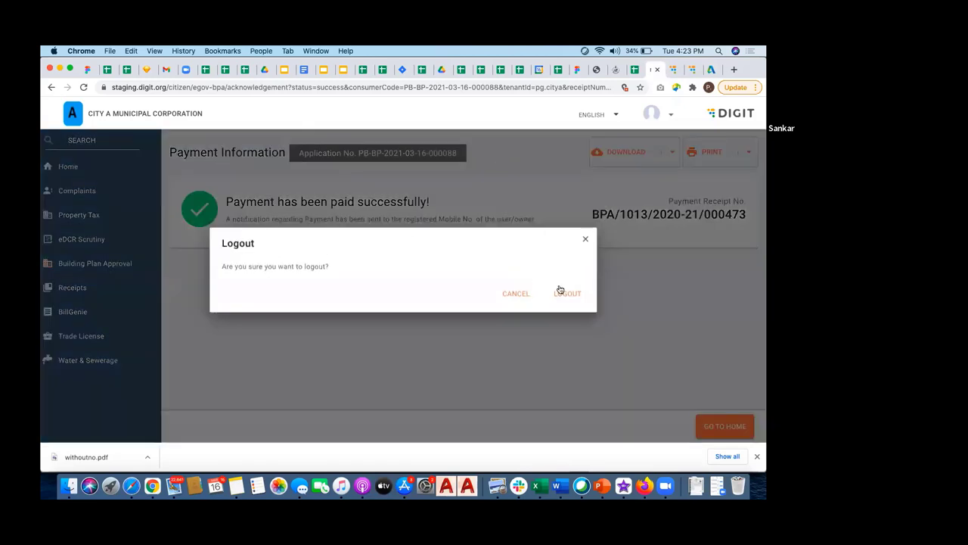
left_click(566, 295)
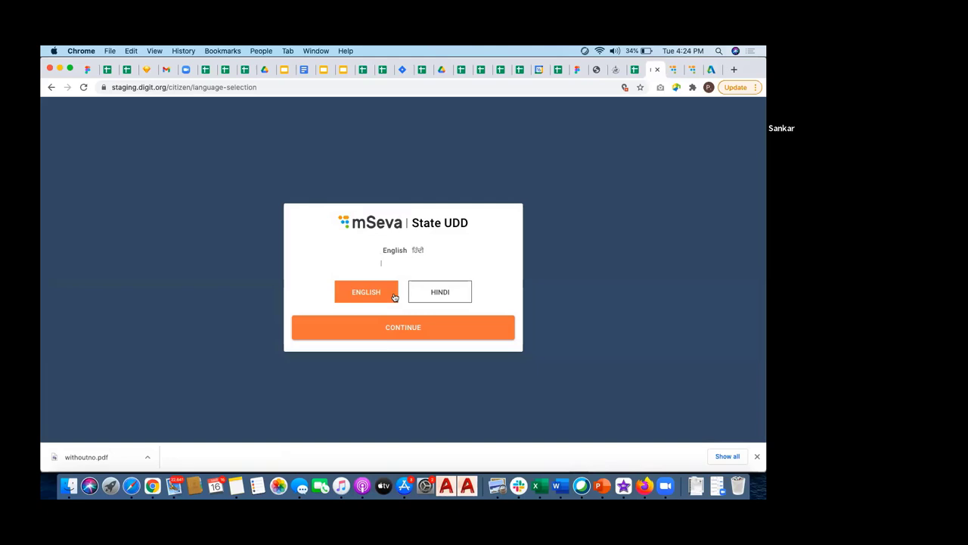
left_click(401, 327)
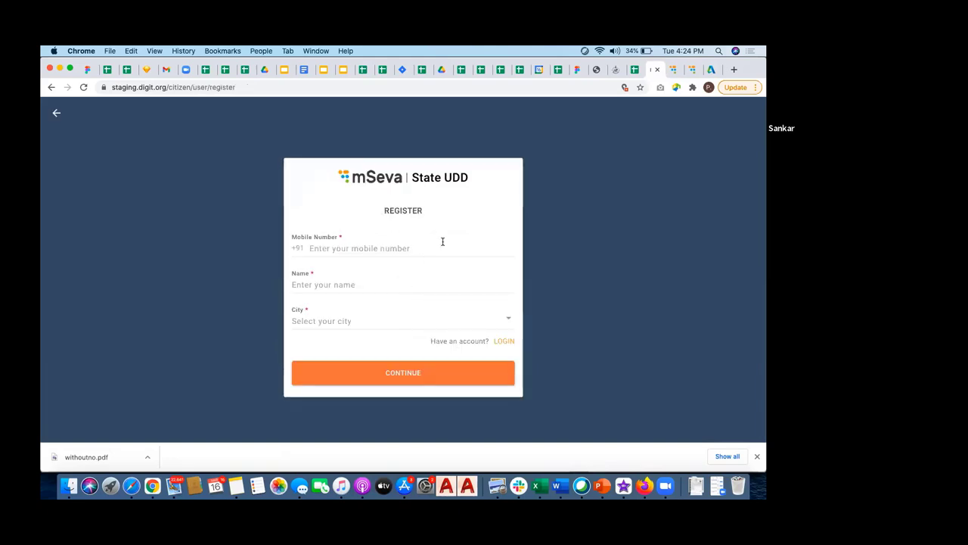
Log in with another mobile number and its OTP, then open Building Plan Approval's My Applications.
left_click(442, 241)
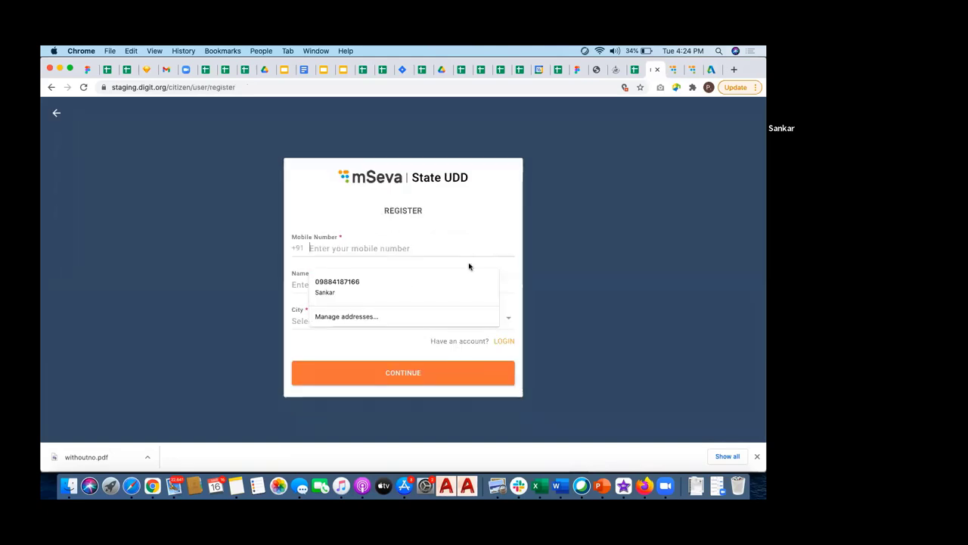
left_click(504, 341)
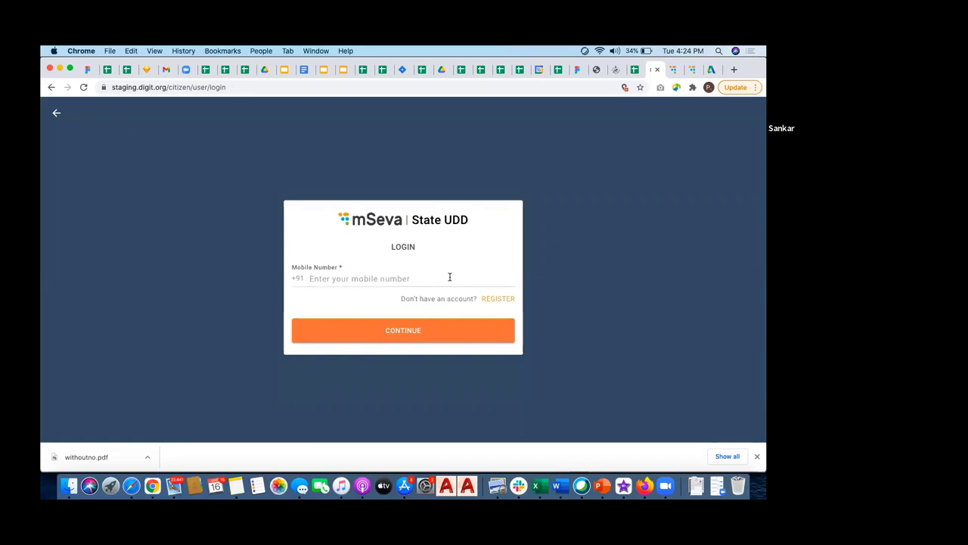
left_click(449, 277)
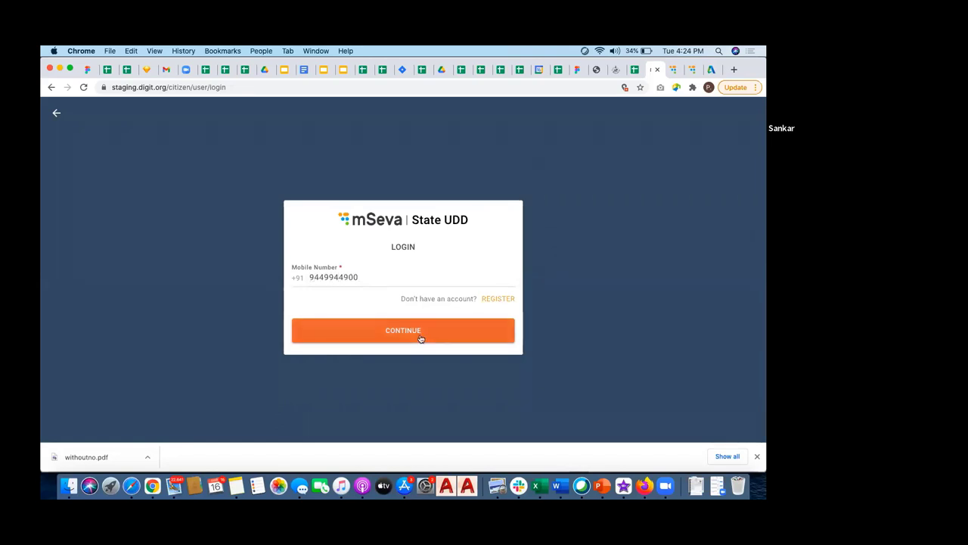
left_click(419, 334)
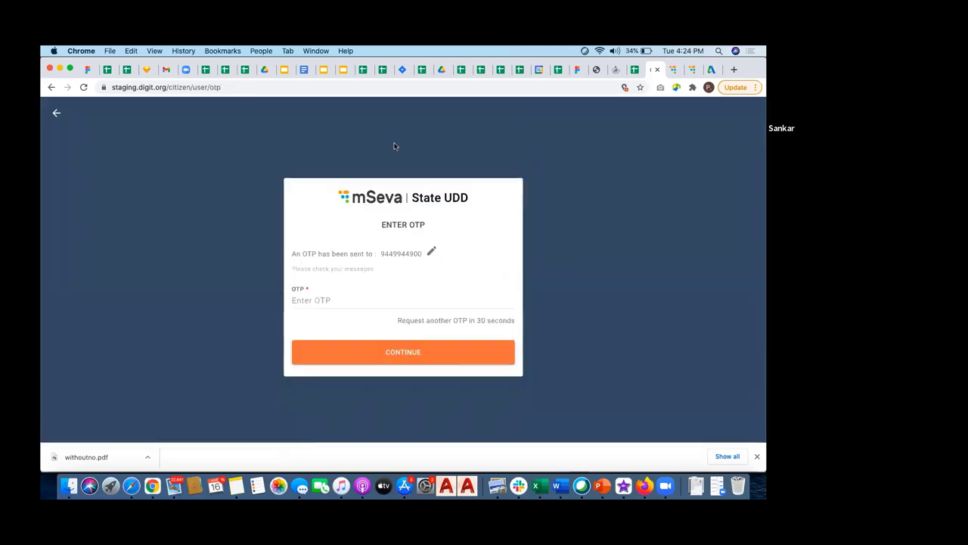
type("123")
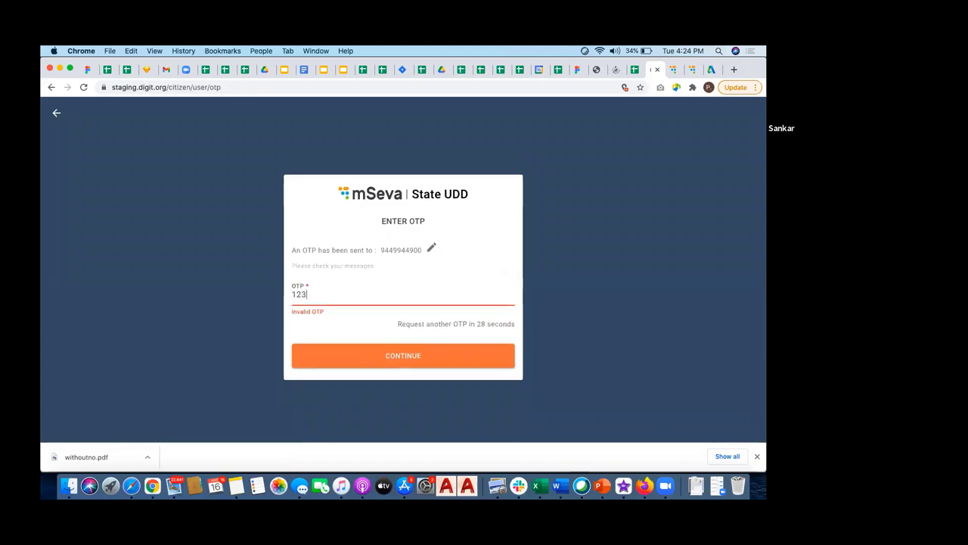
type("456")
left_click(347, 357)
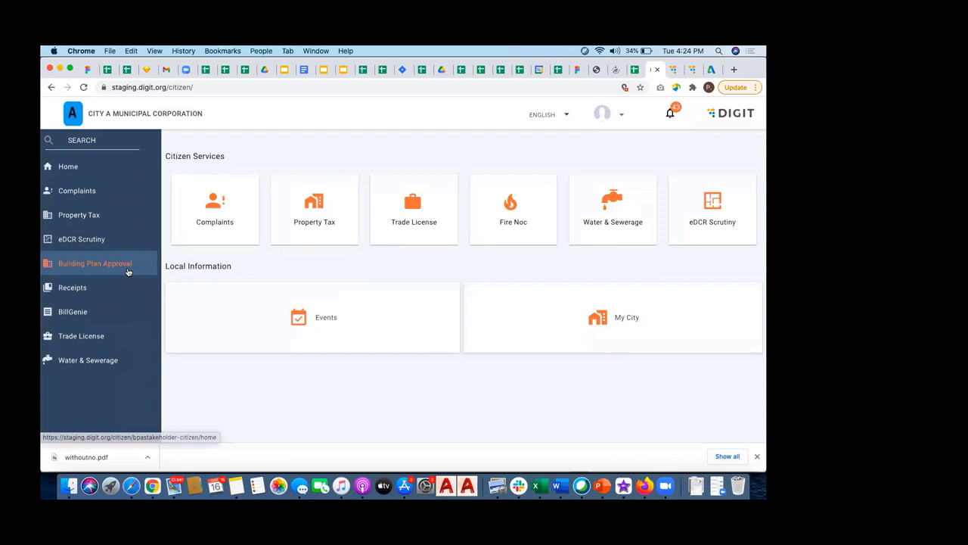
left_click(95, 265)
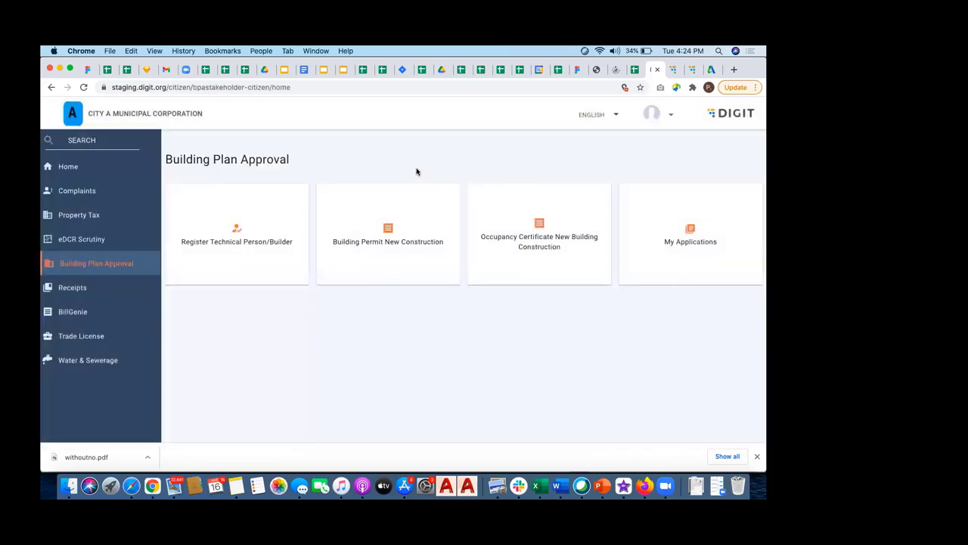
left_click(701, 219)
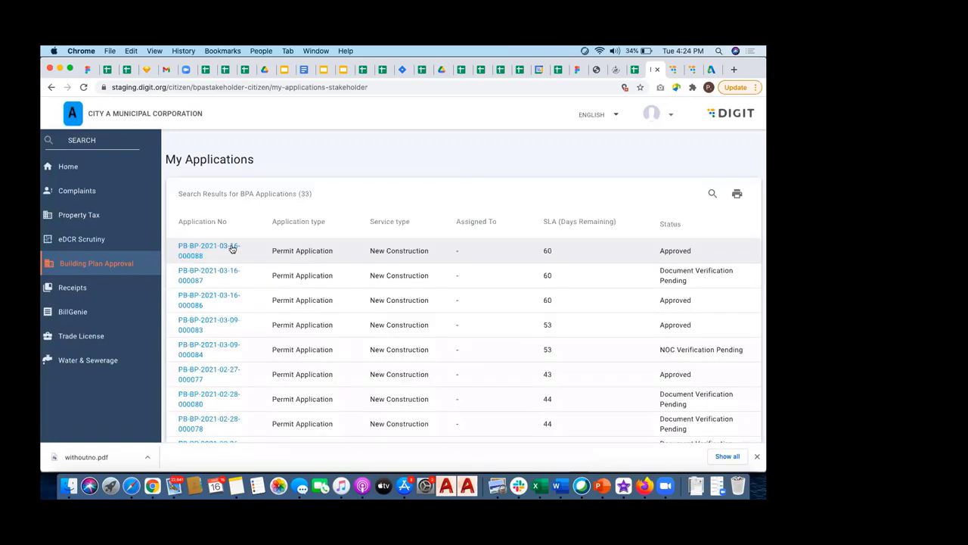
left_click(232, 249)
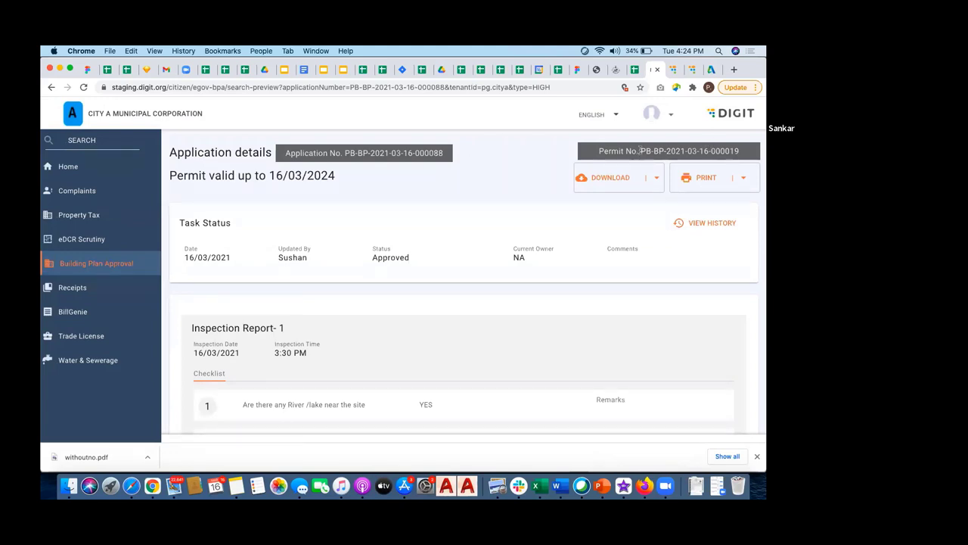
left_click_drag(640, 150, 741, 151)
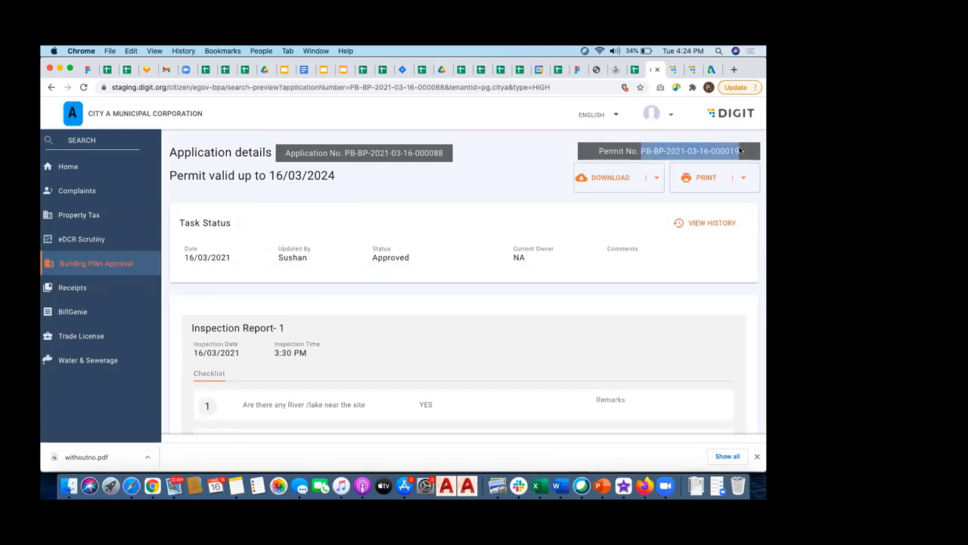
left_click(654, 178)
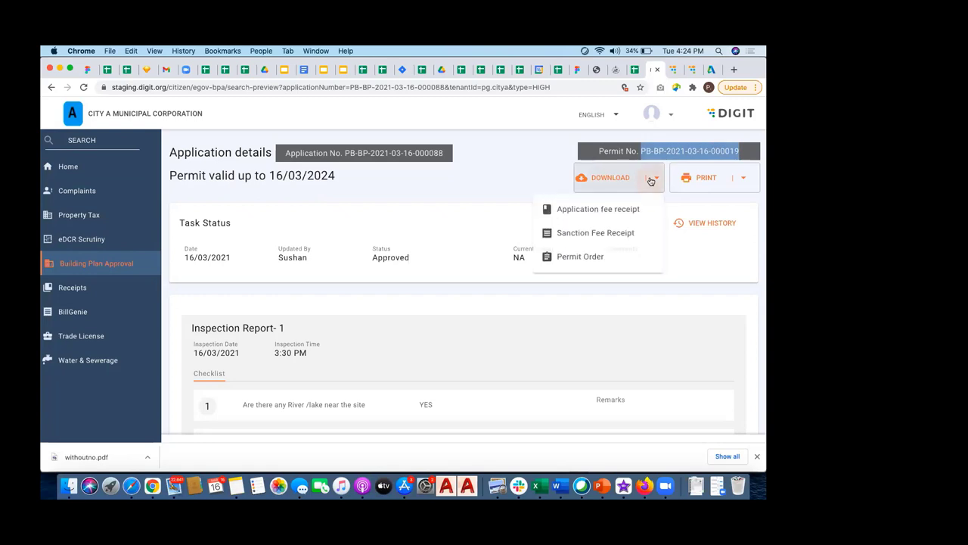
left_click(582, 257)
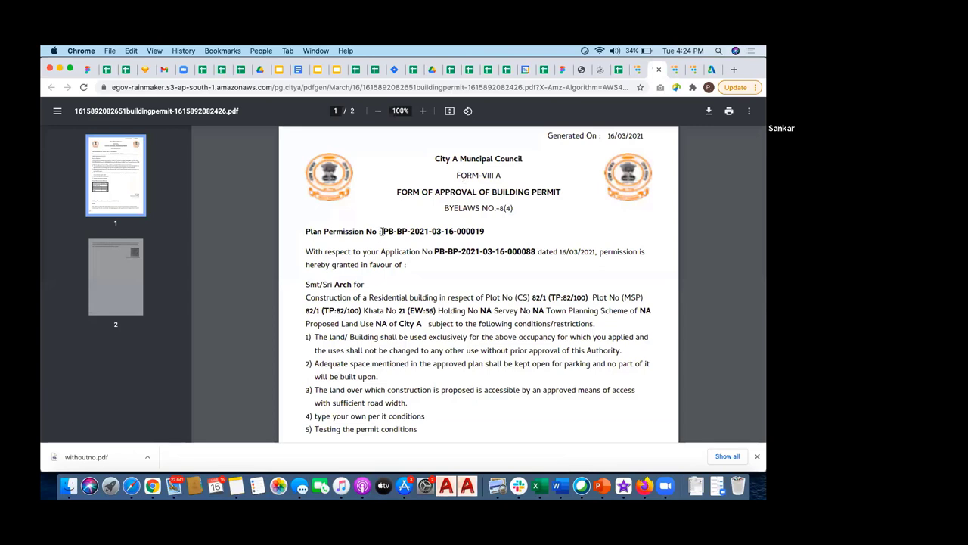
Review the Plan Permission No on the permit PDF and return to the application details.
left_click_drag(381, 230, 487, 230)
key("super+c")
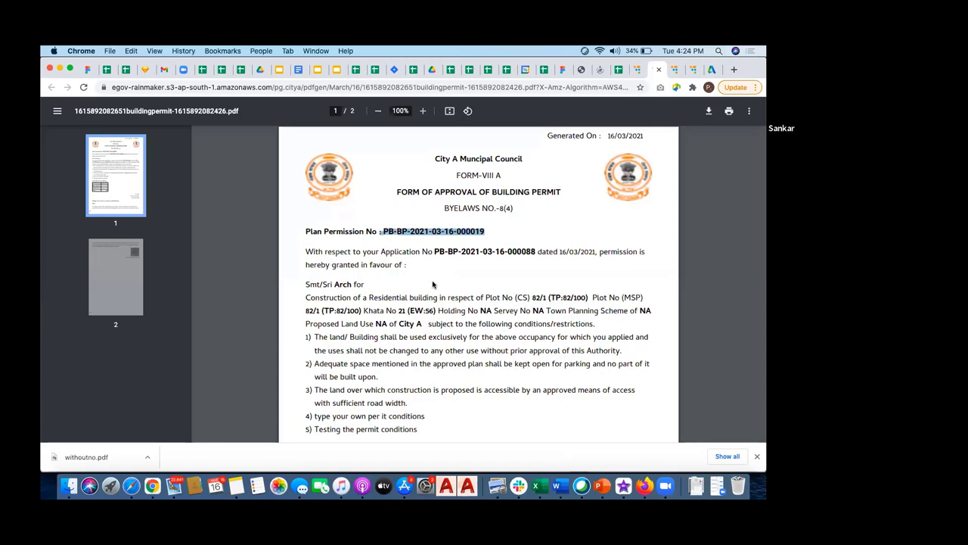
scroll(433, 283, "down", 3)
scroll(432, 283, "down", 5)
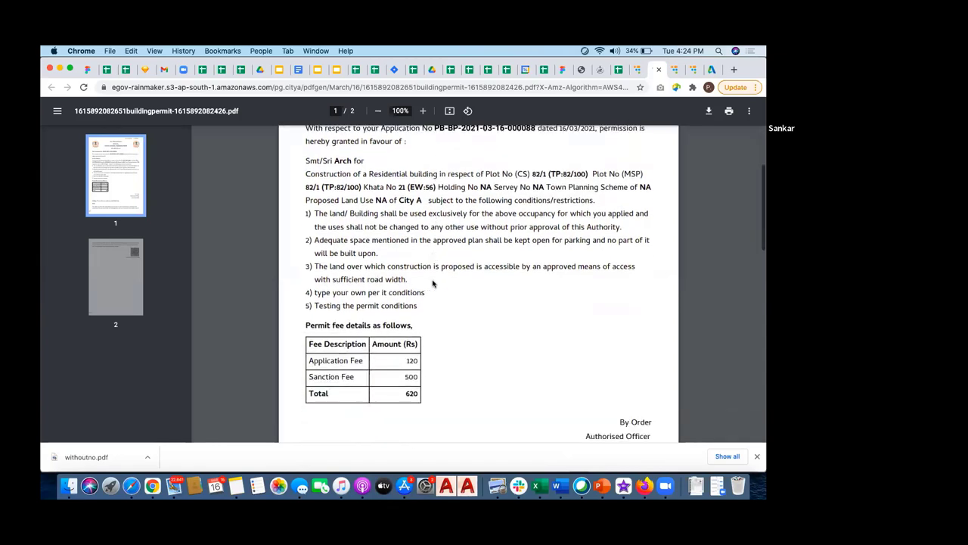
scroll(432, 282, "down", 5)
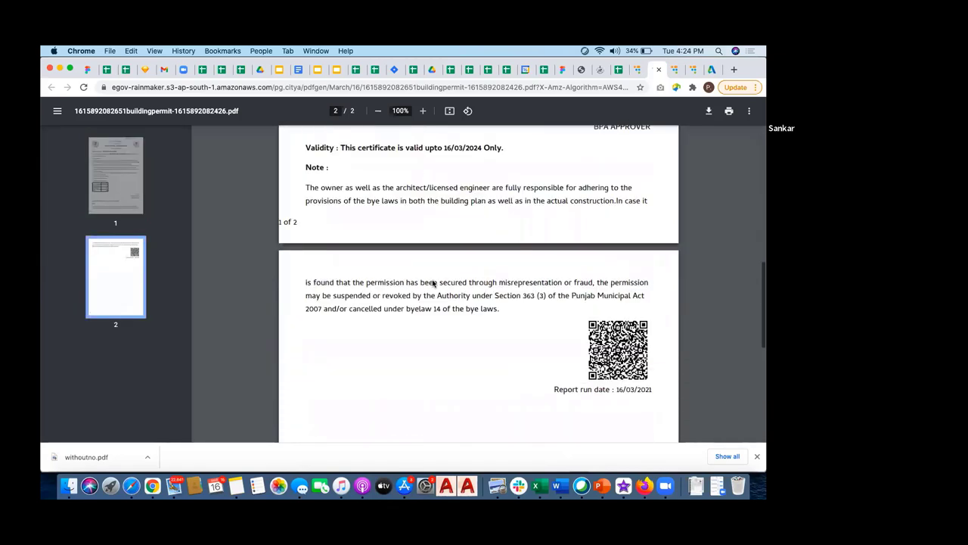
scroll(437, 272, "up", 15)
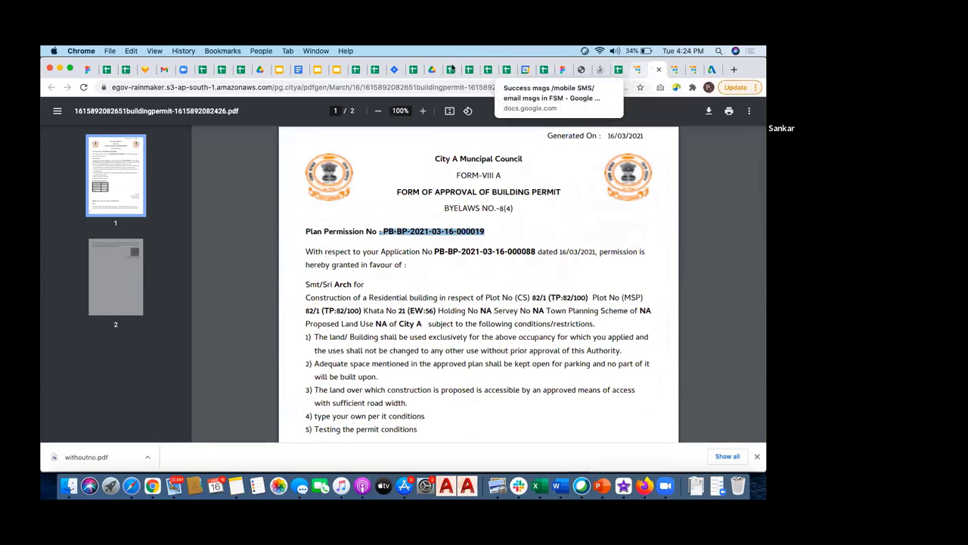
left_click(636, 70)
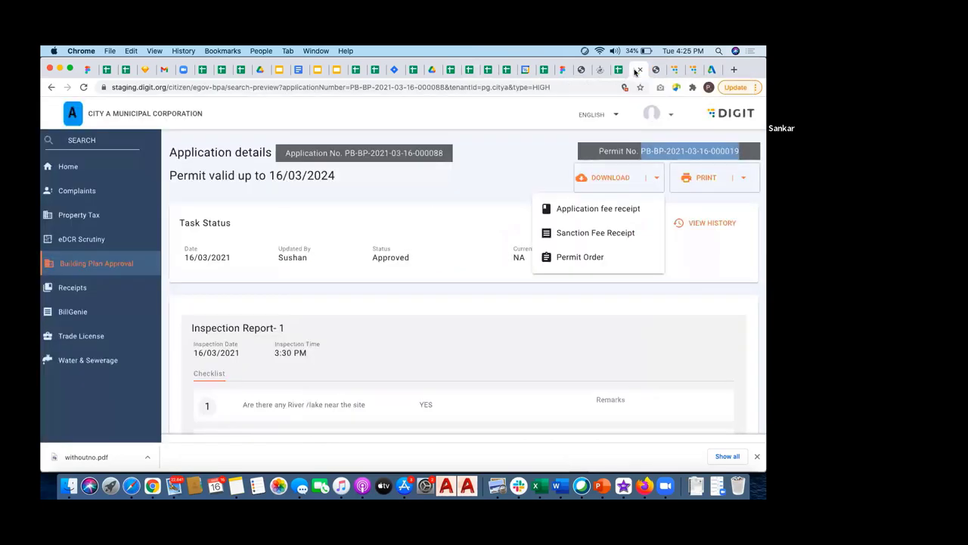
left_click(657, 71)
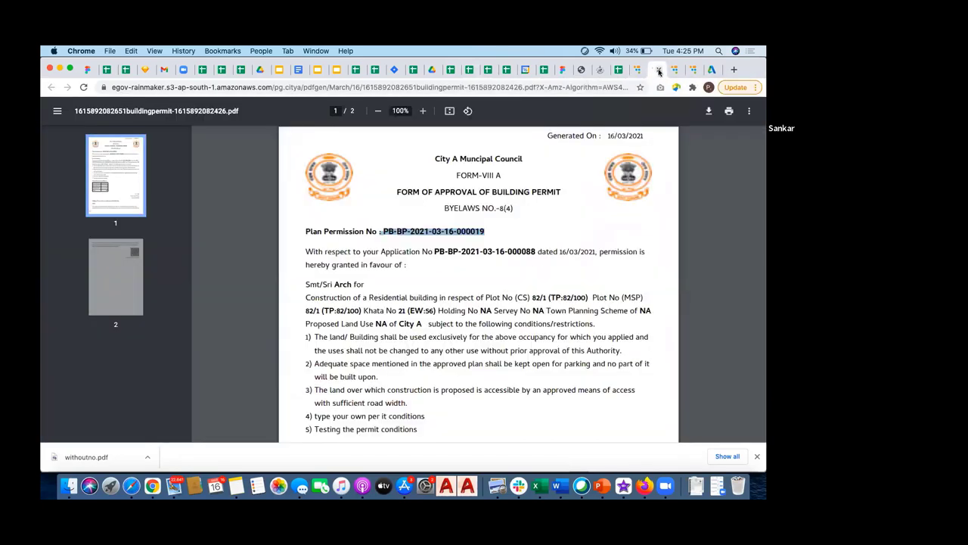
left_click(636, 72)
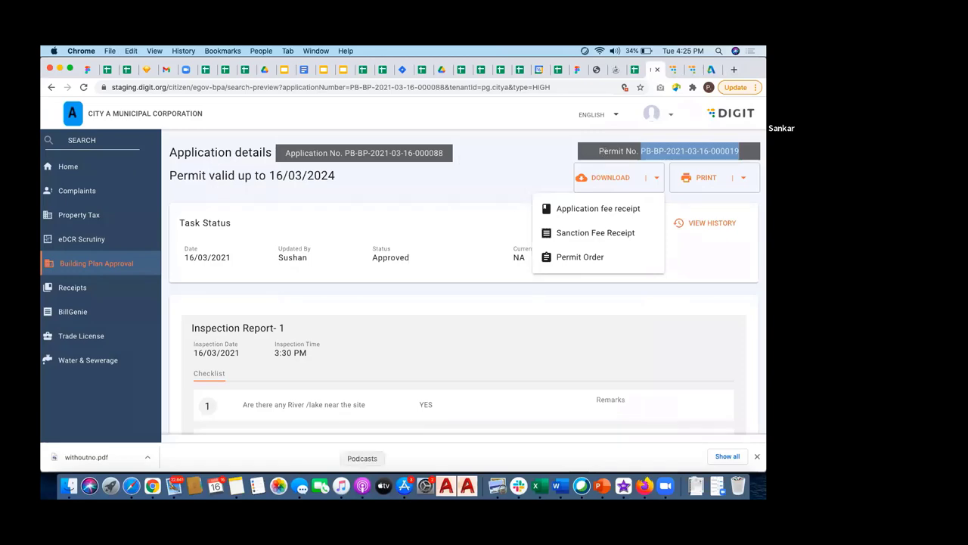
left_click(237, 486)
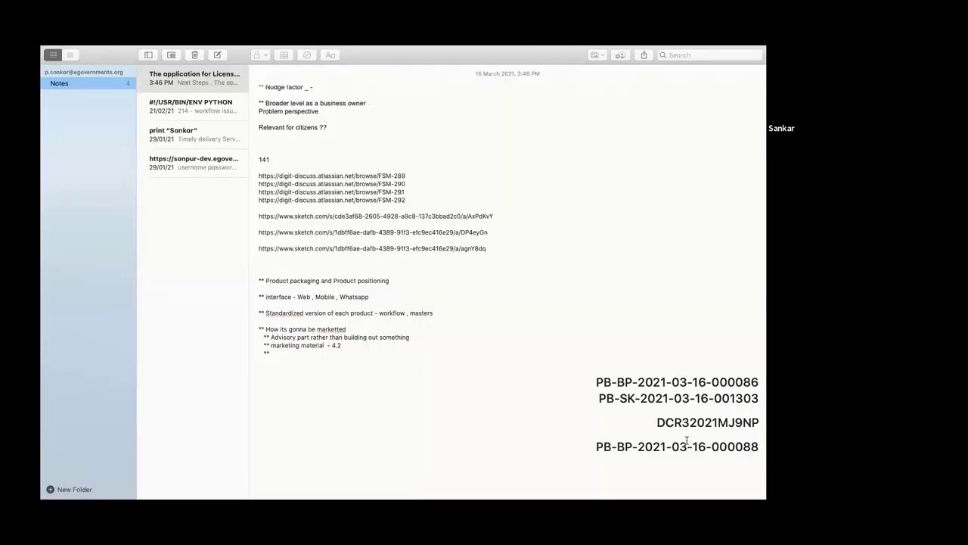
key("Return")
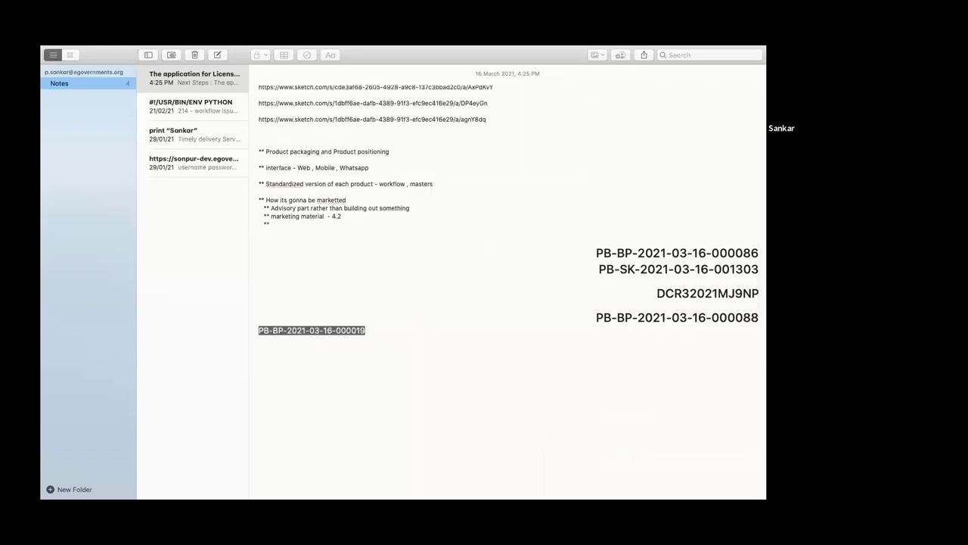
key("super+Tab")
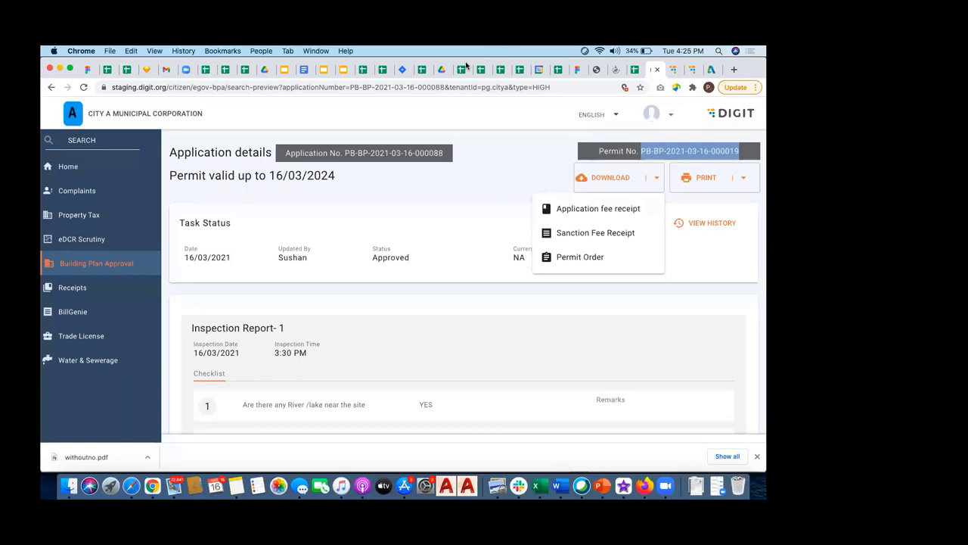
Start a new Occupancy Certificate eDCR Scrutiny and choose City A.
left_click(482, 173)
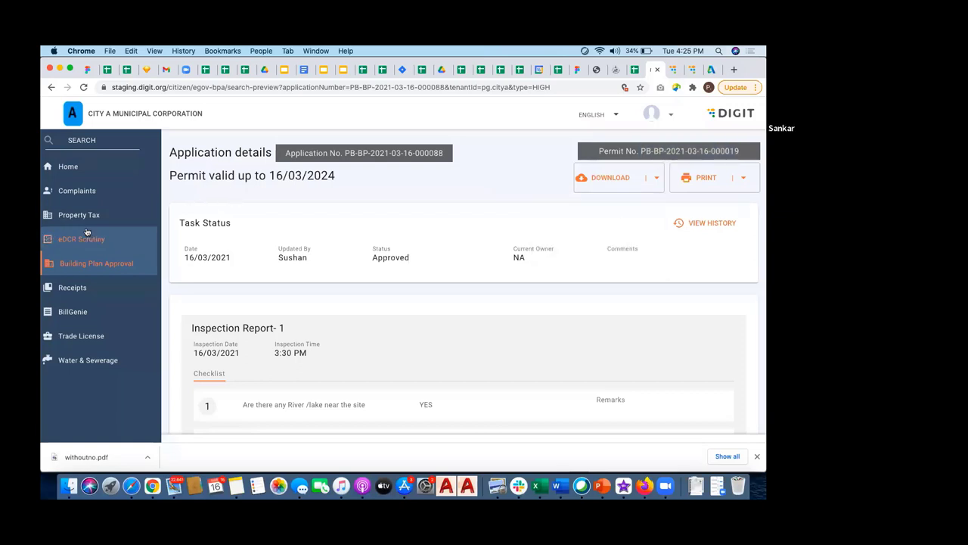
left_click(81, 238)
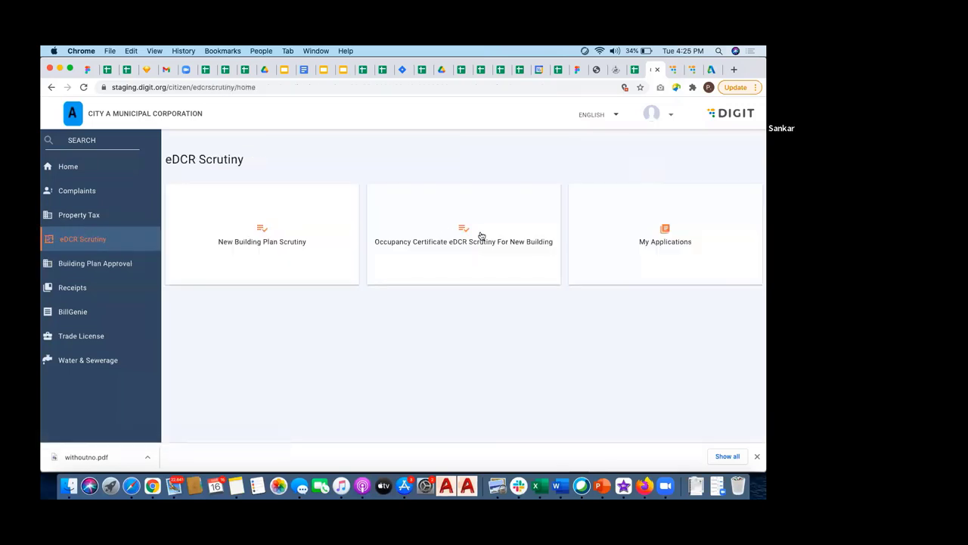
left_click(481, 236)
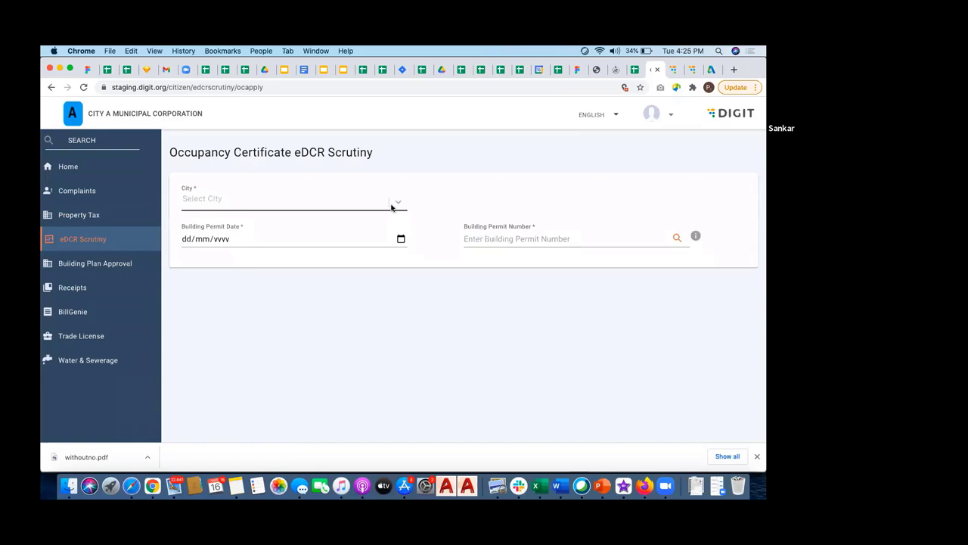
left_click(395, 203)
left_click(243, 240)
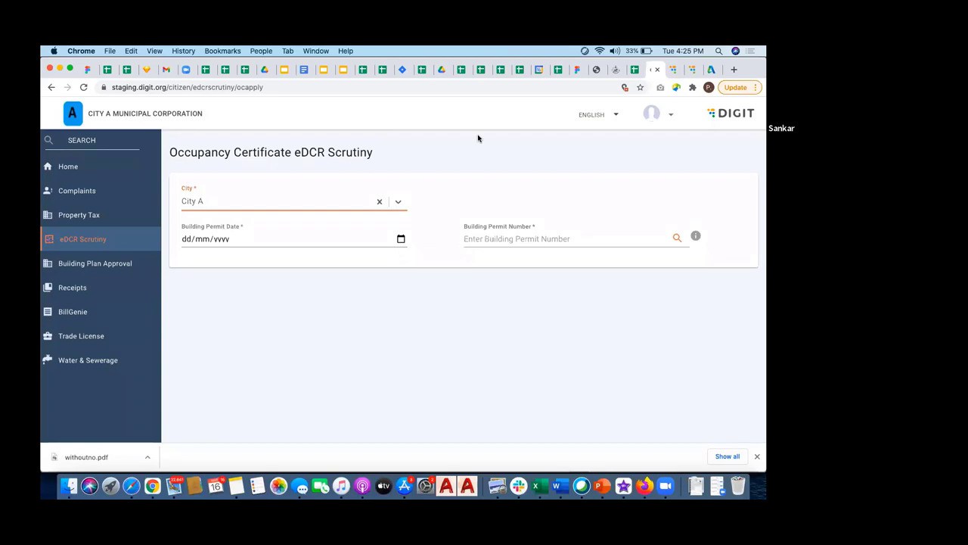
left_click(401, 239)
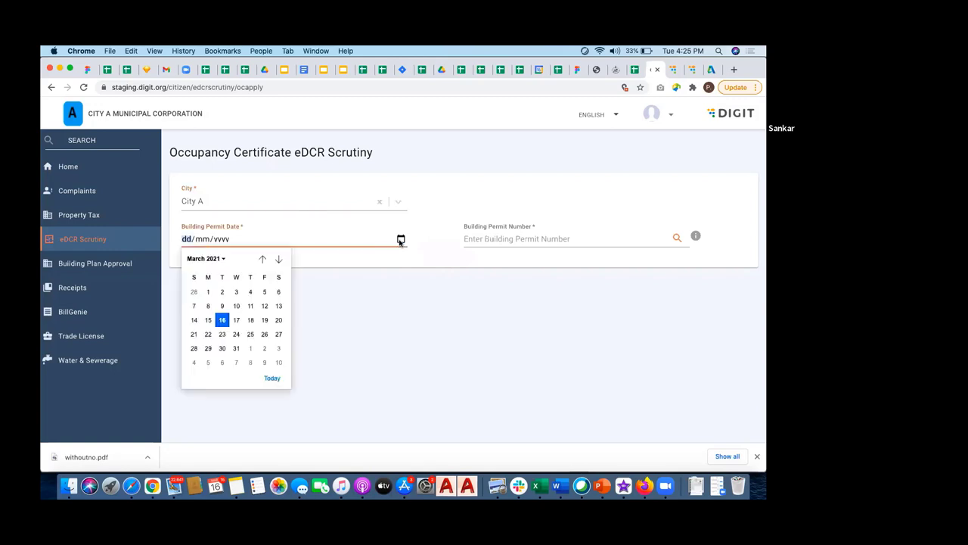
left_click(222, 320)
left_click(493, 239)
key("super+v")
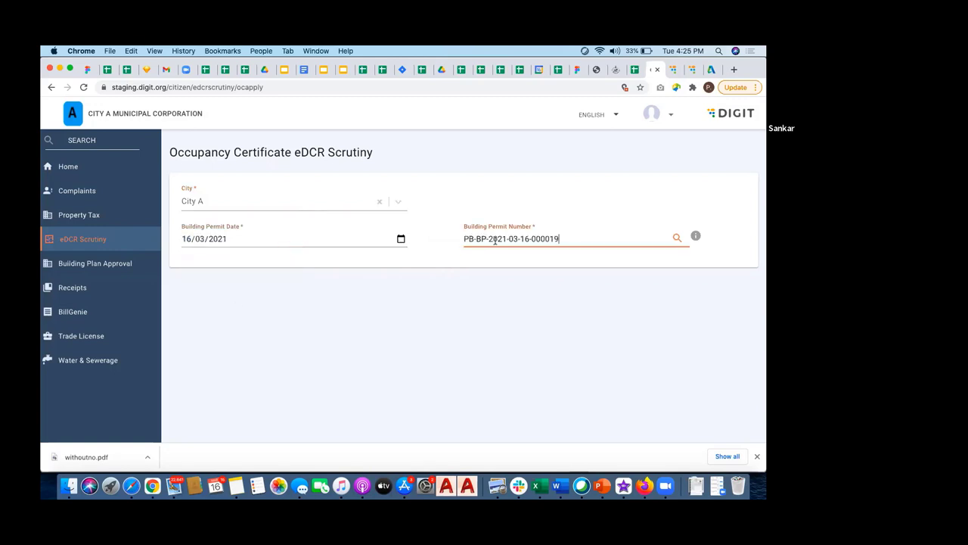
left_click(676, 239)
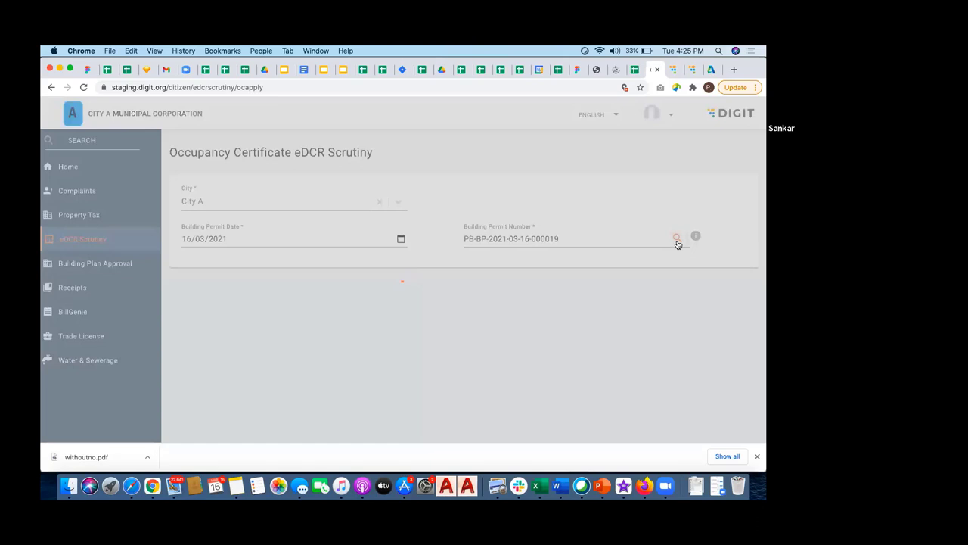
scroll(435, 337, "down", 2)
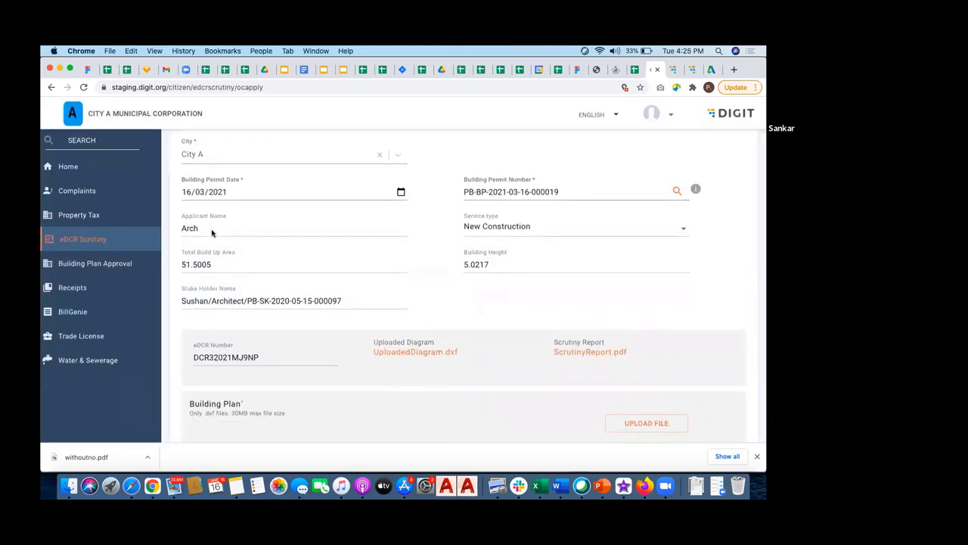
scroll(403, 280, "down", 1)
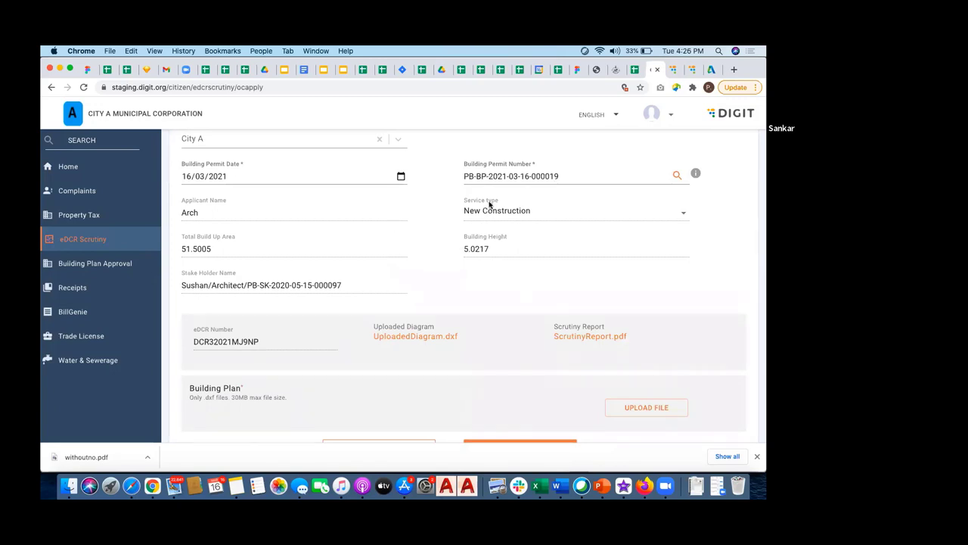
scroll(277, 227, "down", 1)
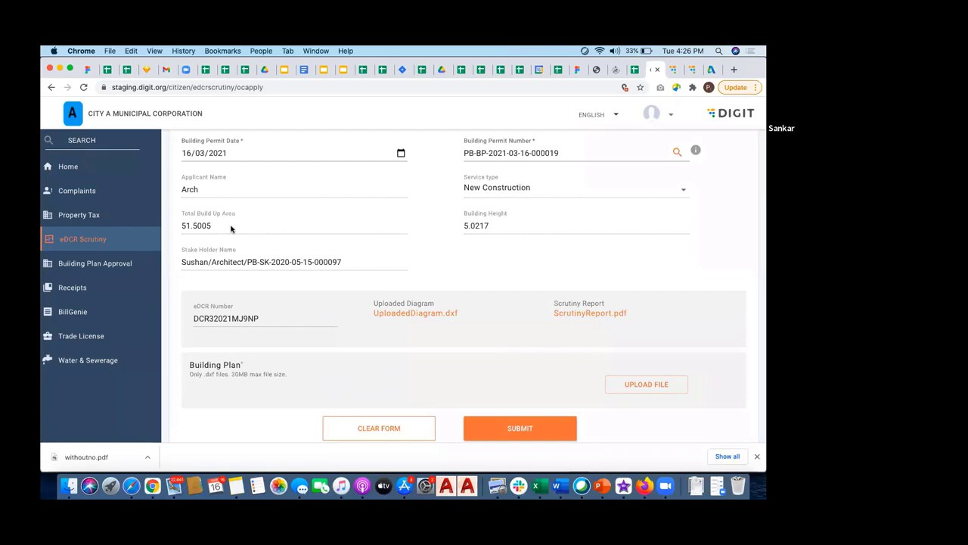
scroll(300, 267, "down", 2)
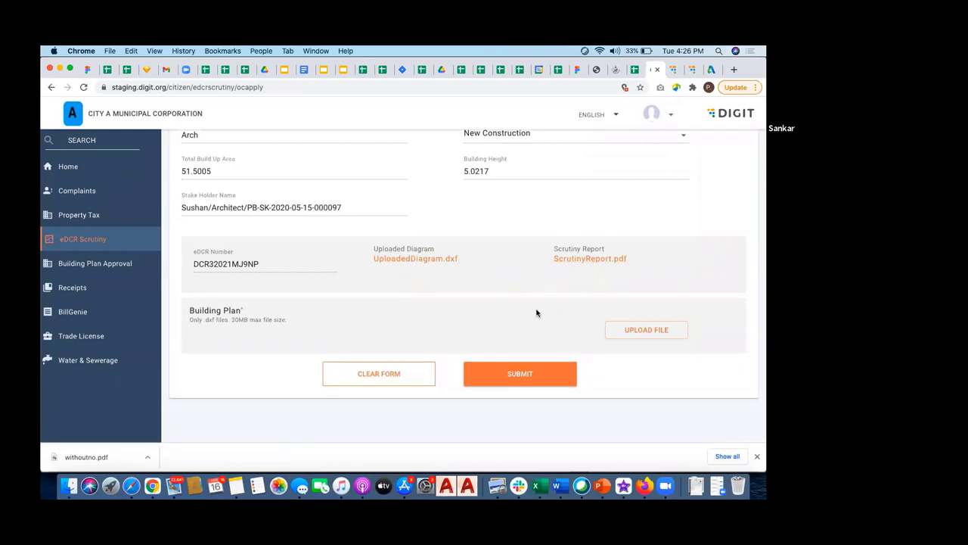
Upload INDEPENDENTHOUSE_OC.DXF and submit, getting OC plan OCDCR32021LEV7S accepted.
left_click(634, 333)
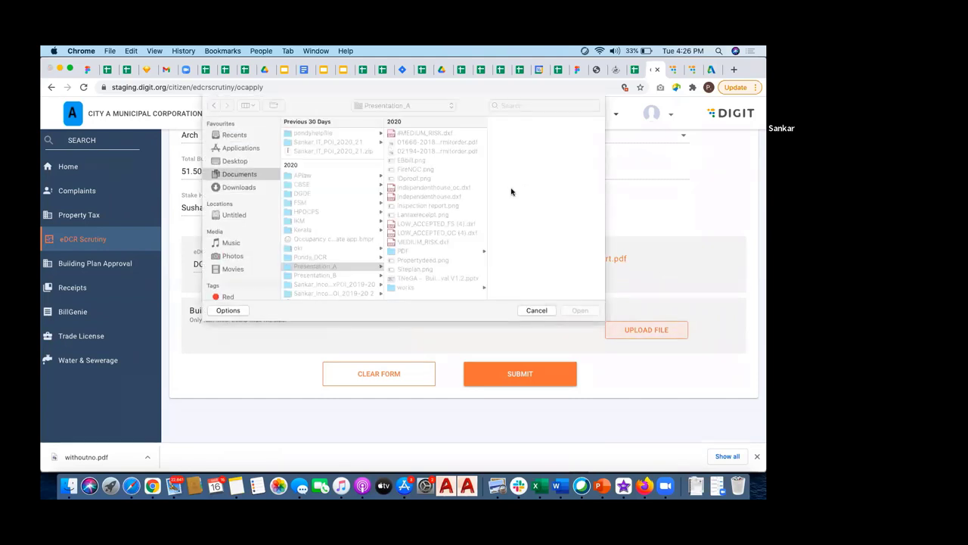
double_click(454, 191)
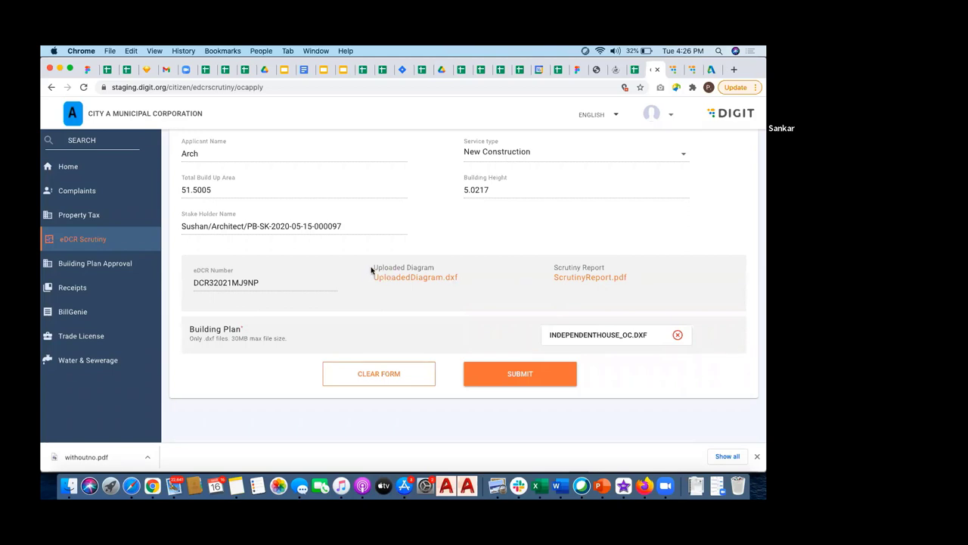
left_click_drag(371, 269, 439, 268)
left_click(520, 375)
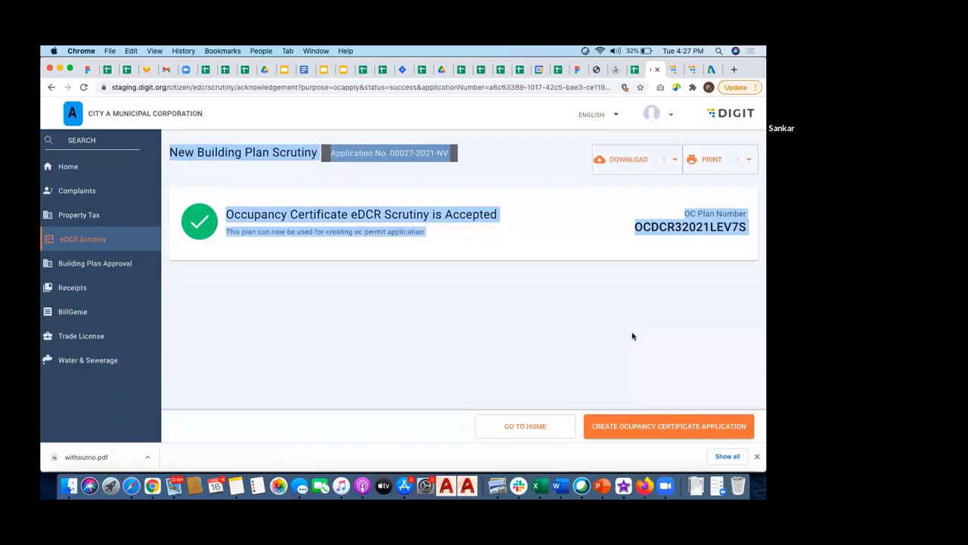
Download the Scrutiny Report for the accepted scrutiny, then start an occupancy certificate application from it.
left_click(554, 344)
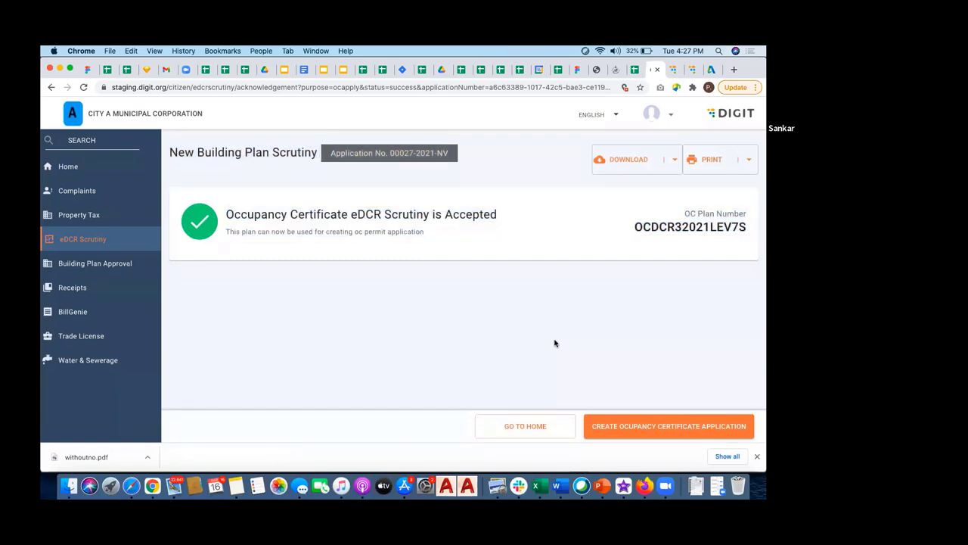
left_click(675, 160)
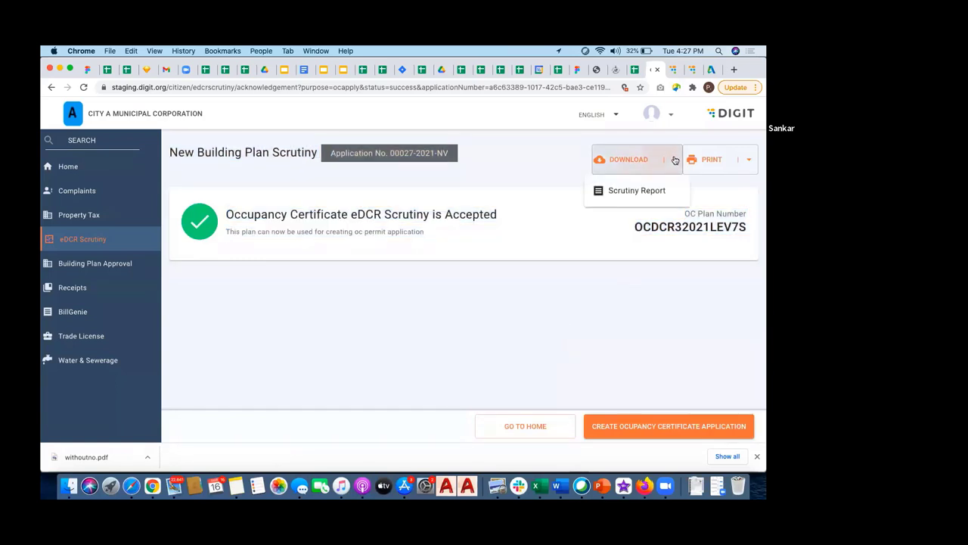
left_click(630, 190)
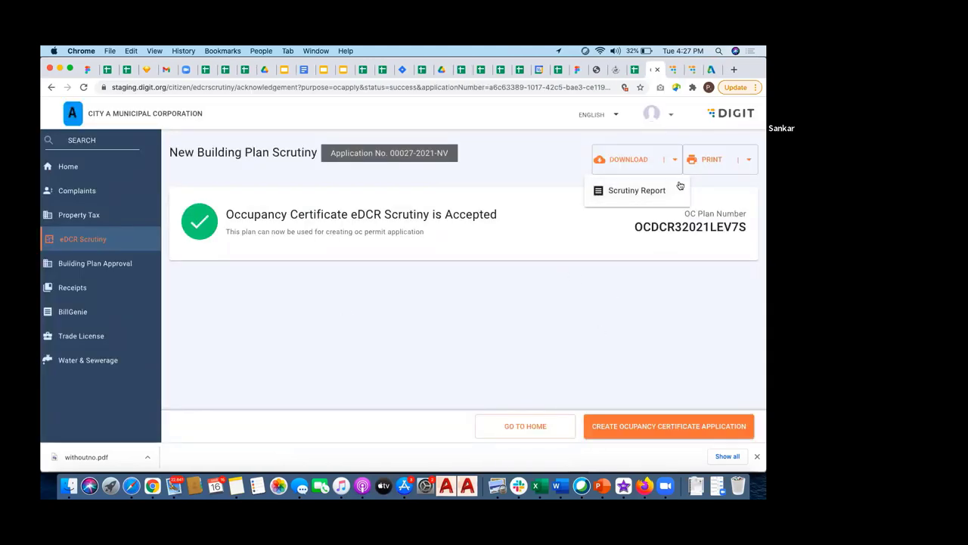
left_click(649, 426)
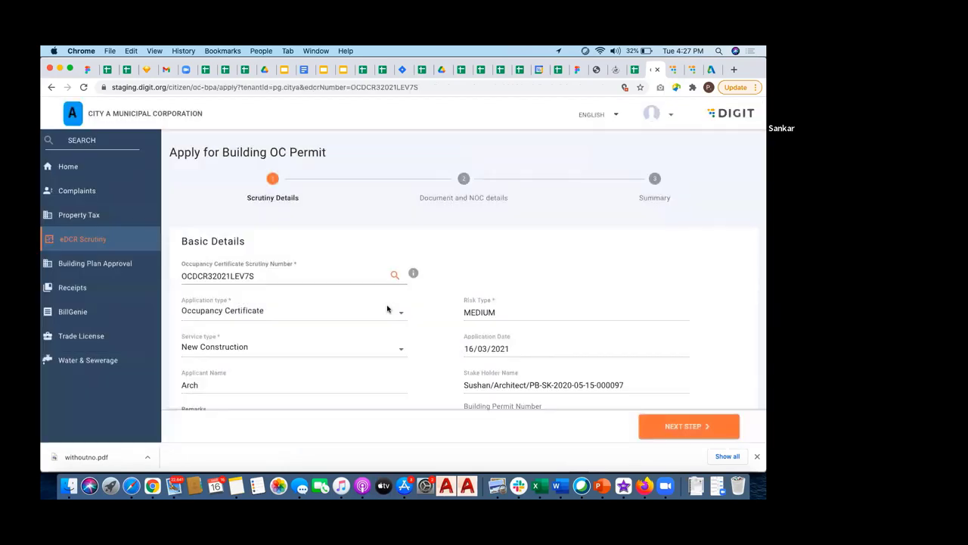
Review the scrutiny details, download ScrutinyReport.pdf, and submit the step to get an application number.
scroll(387, 309, "down", 6)
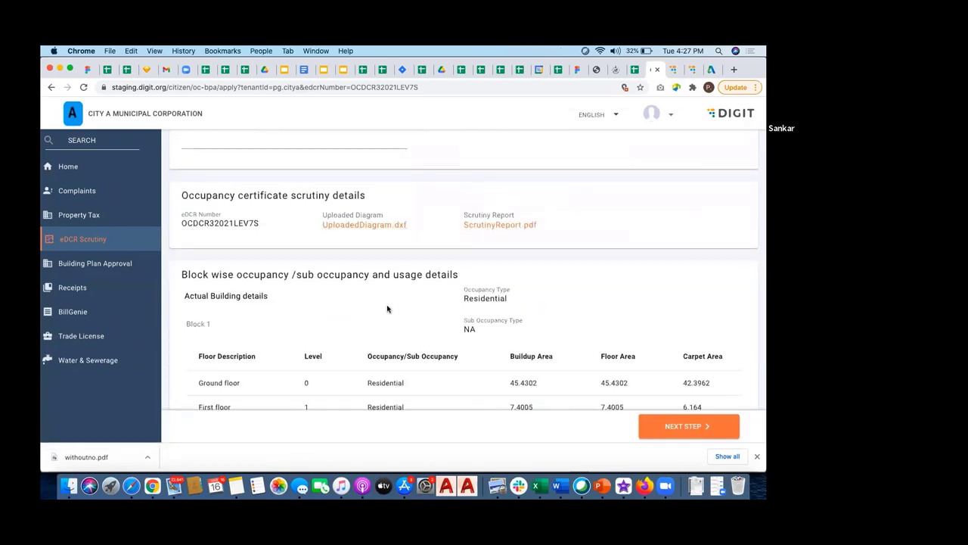
left_click(500, 230)
scroll(502, 231, "down", 5)
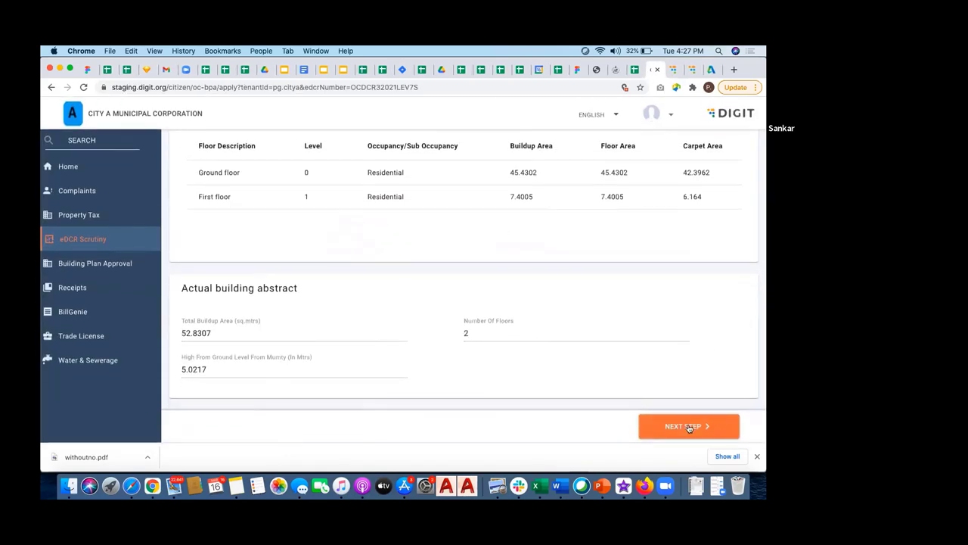
left_click(688, 425)
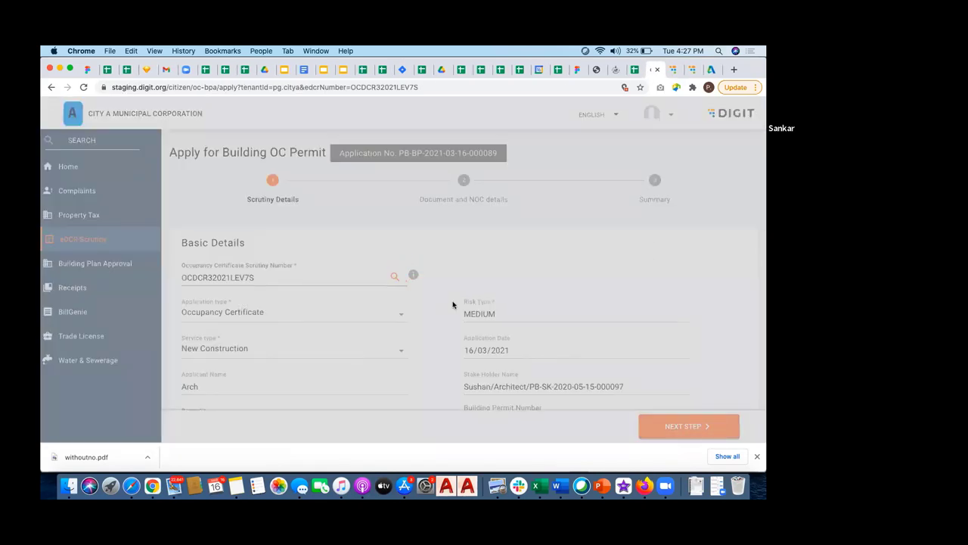
Scroll through the Required Documents: identity proof, address proof, land tax receipt and title deed.
scroll(452, 304, "down", 5)
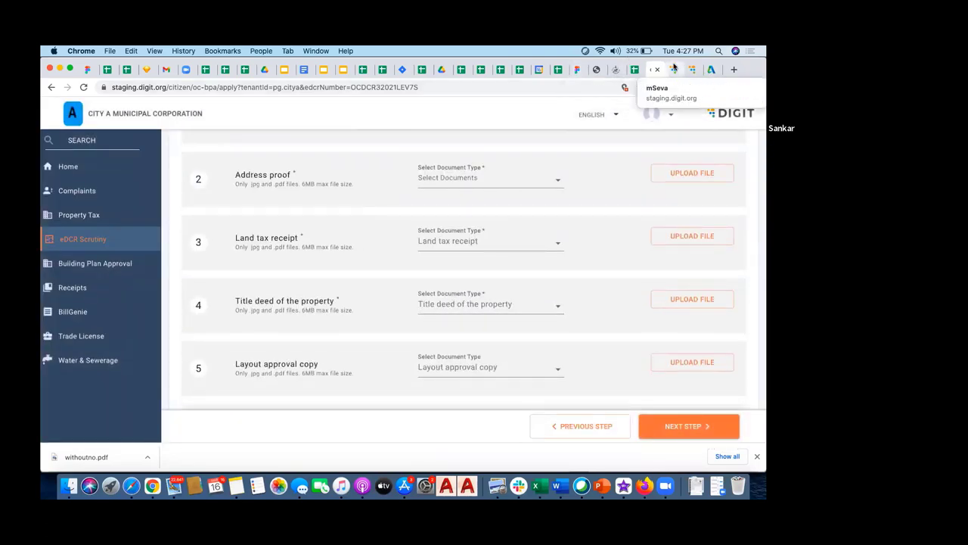
scroll(536, 219, "up", 5)
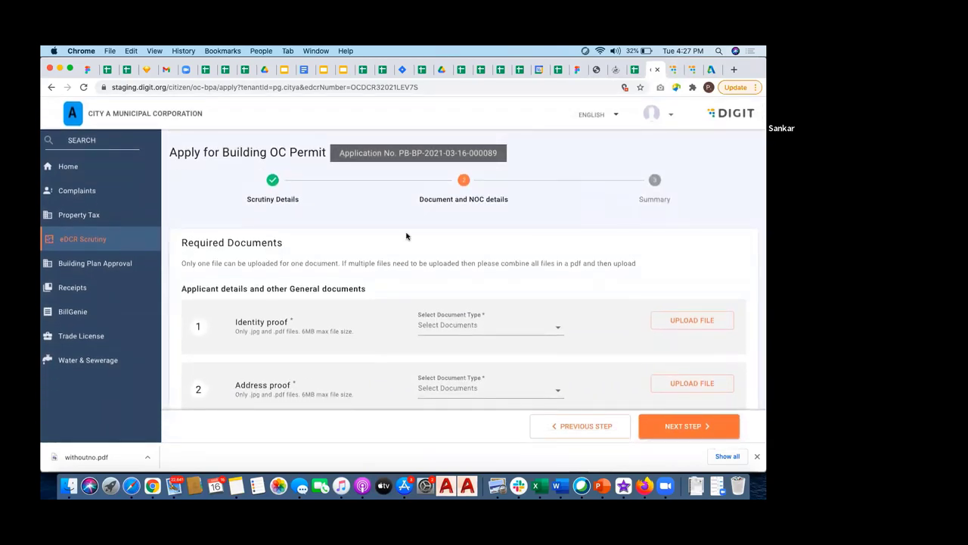
scroll(407, 237, "down", 2)
scroll(406, 236, "up", 1)
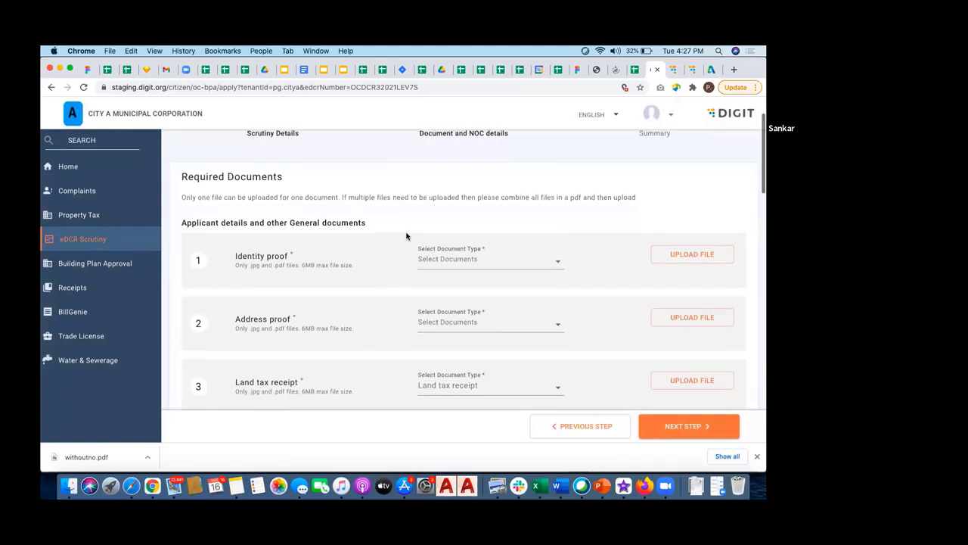
scroll(406, 236, "down", 1)
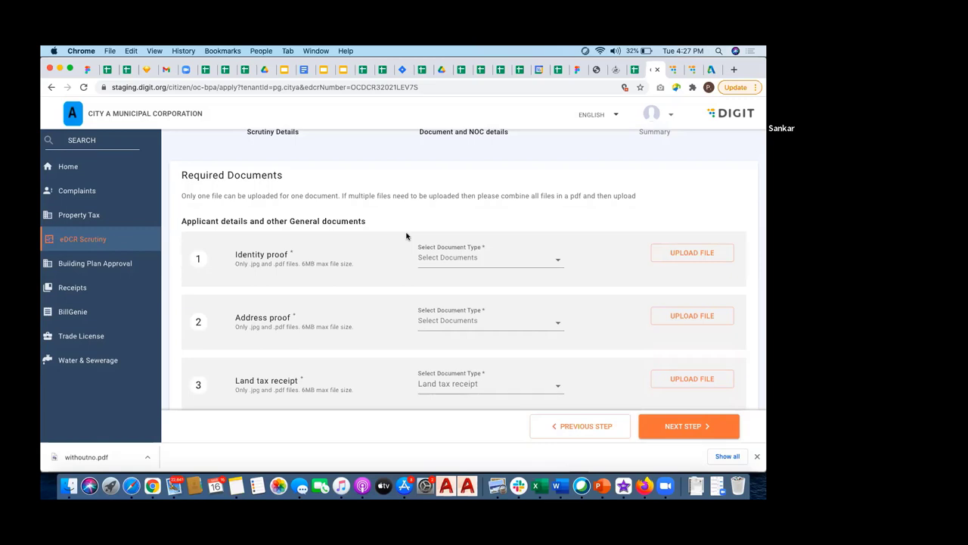
scroll(400, 268, "up", 3)
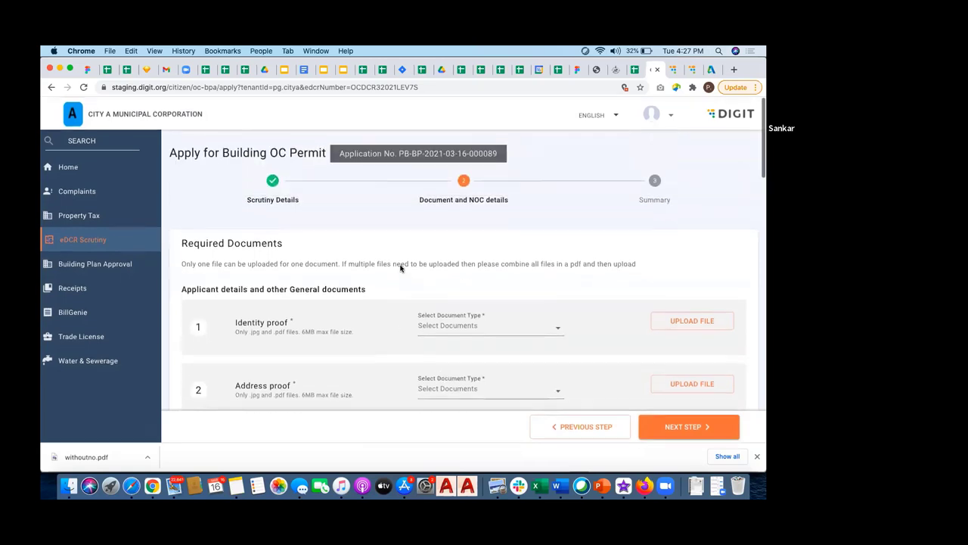
scroll(411, 245, "down", 8)
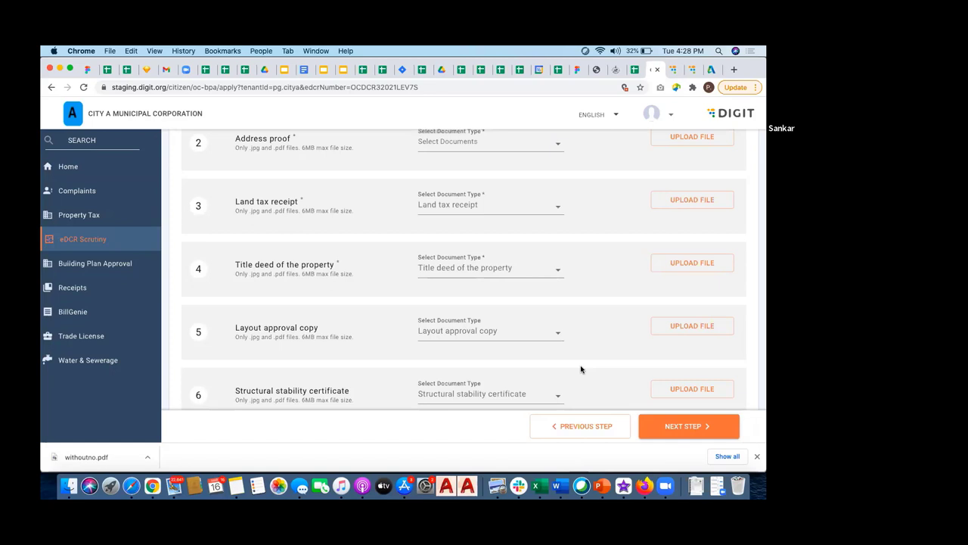
scroll(602, 248, "up", 5)
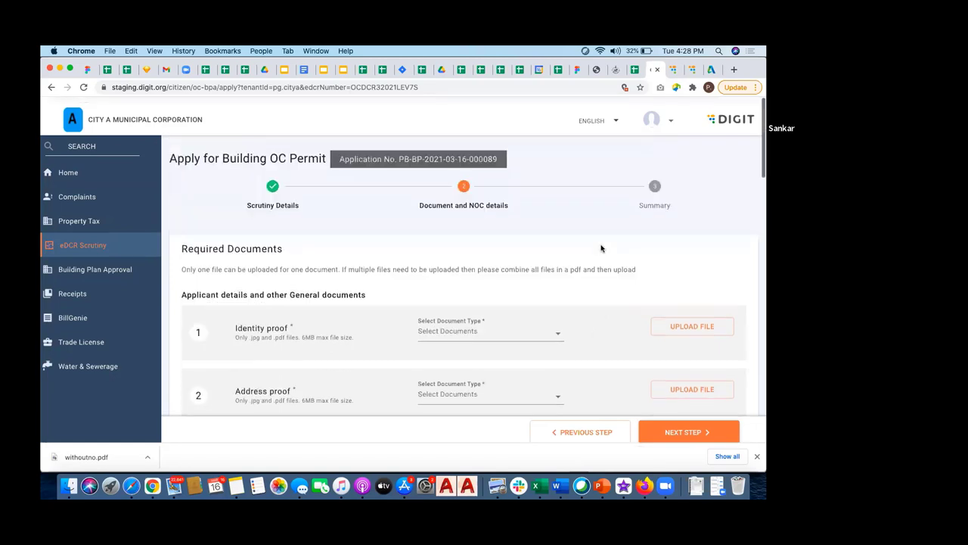